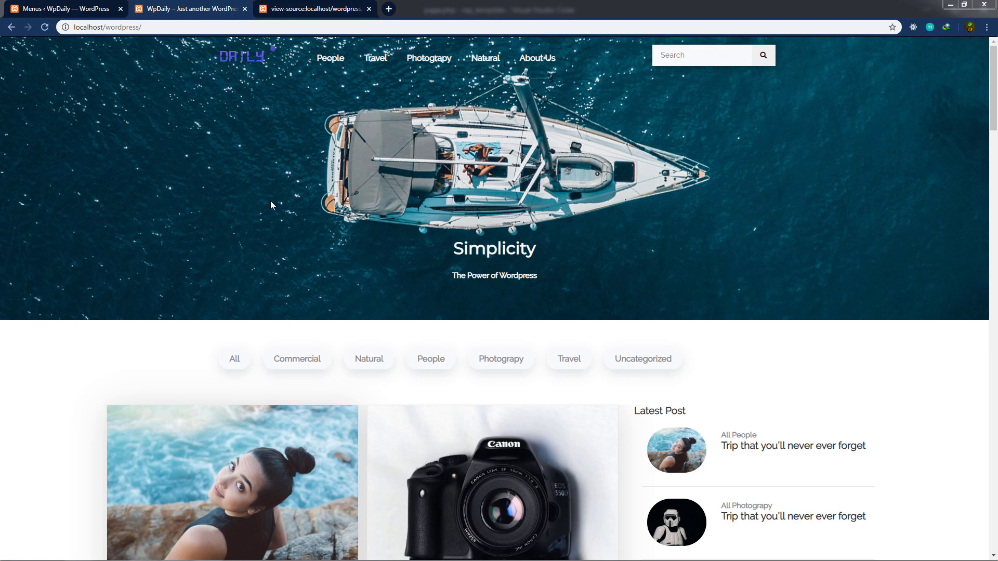
Scroll through the local WpDaily home page, then close the page-source tab
scroll(232, 167, "down", 8)
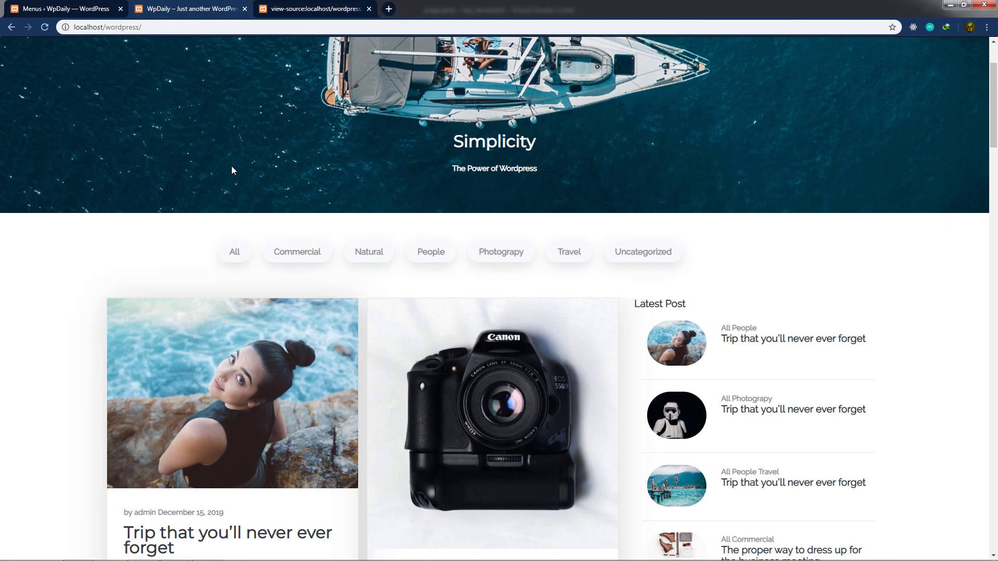
scroll(142, 236, "down", 17)
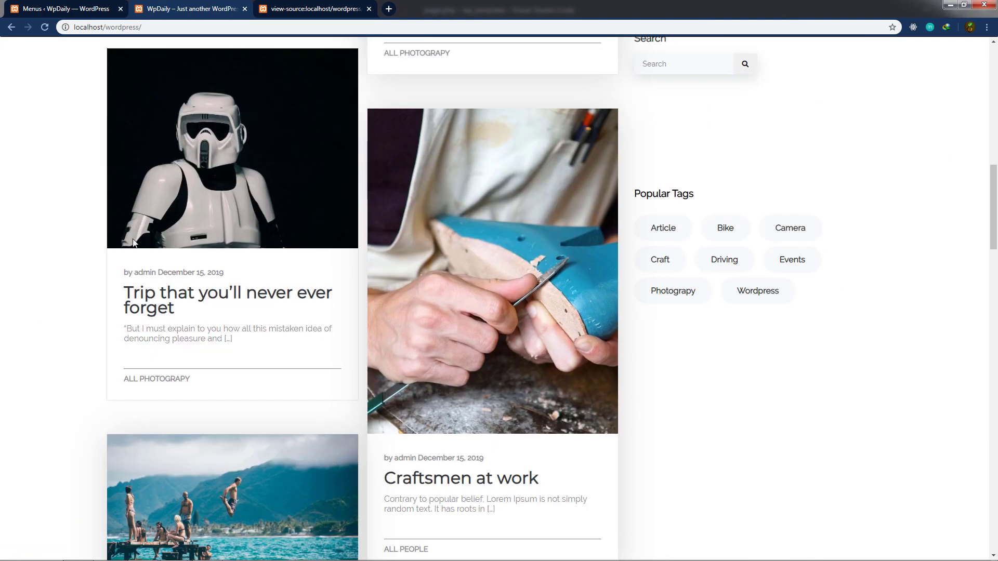
scroll(134, 245, "down", 13)
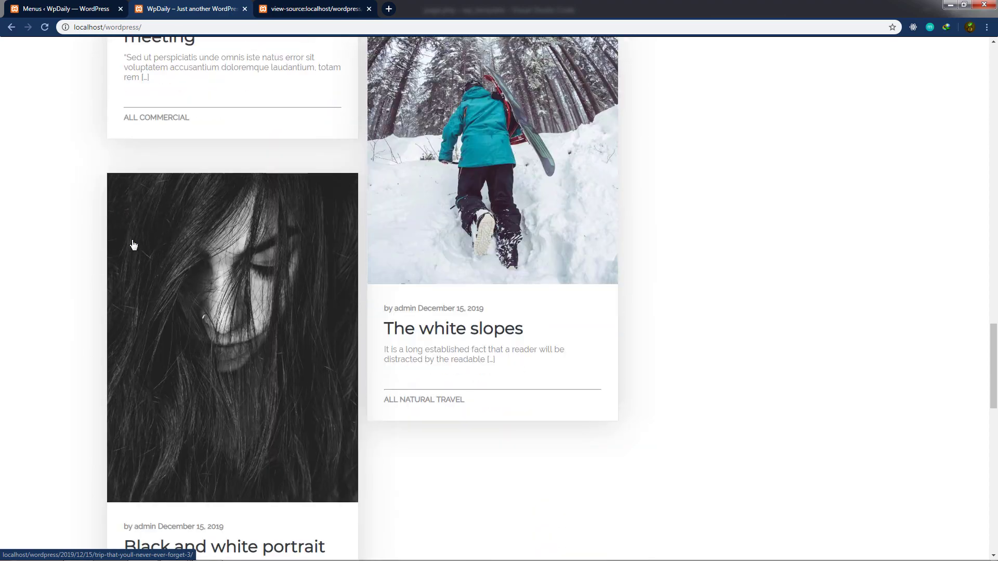
scroll(132, 240, "down", 13)
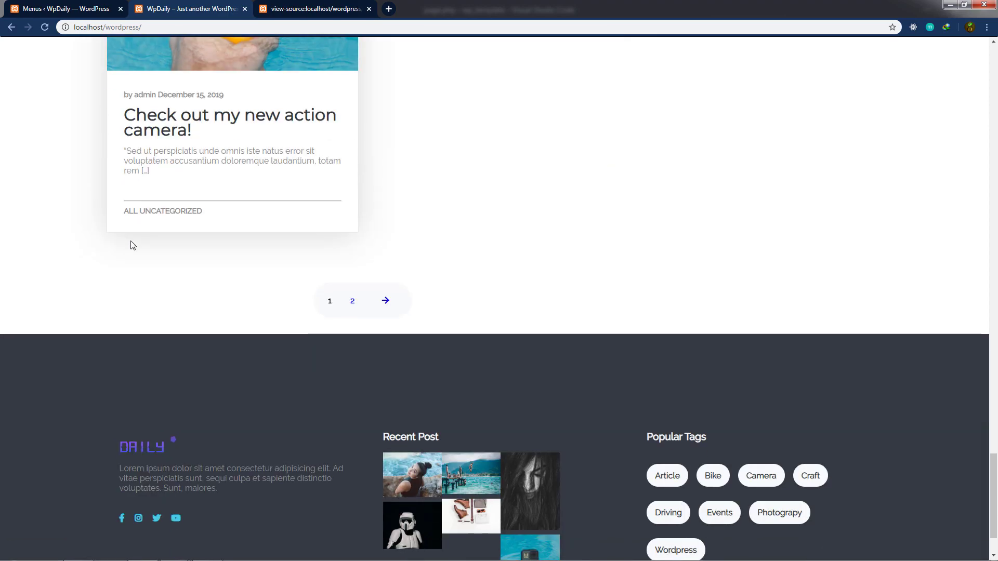
scroll(132, 239, "up", 14)
scroll(133, 236, "up", 20)
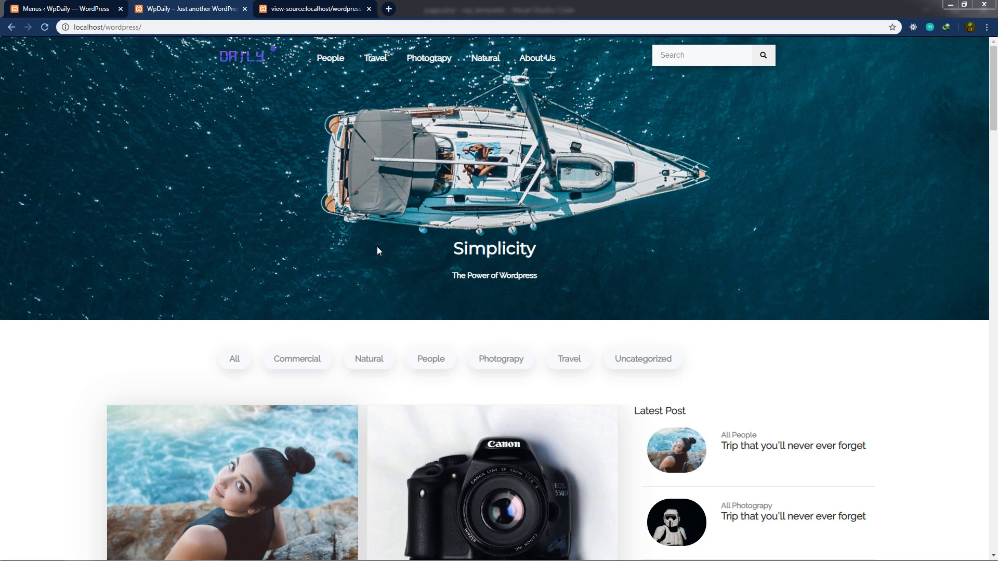
left_click(369, 8)
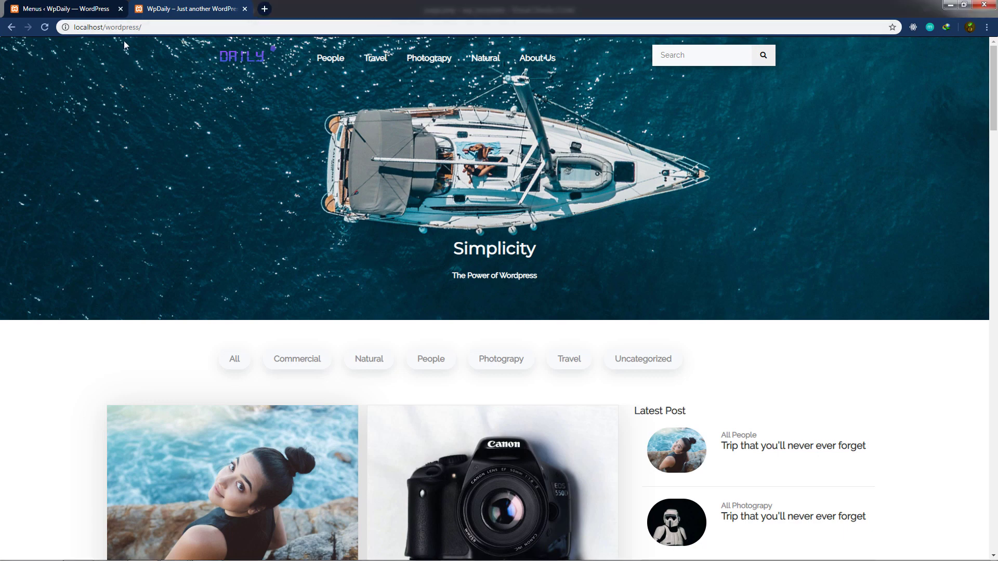
Close the Menus admin tab, confirming Leave, and open a new blank browser tab
left_click(120, 9)
left_click(548, 86)
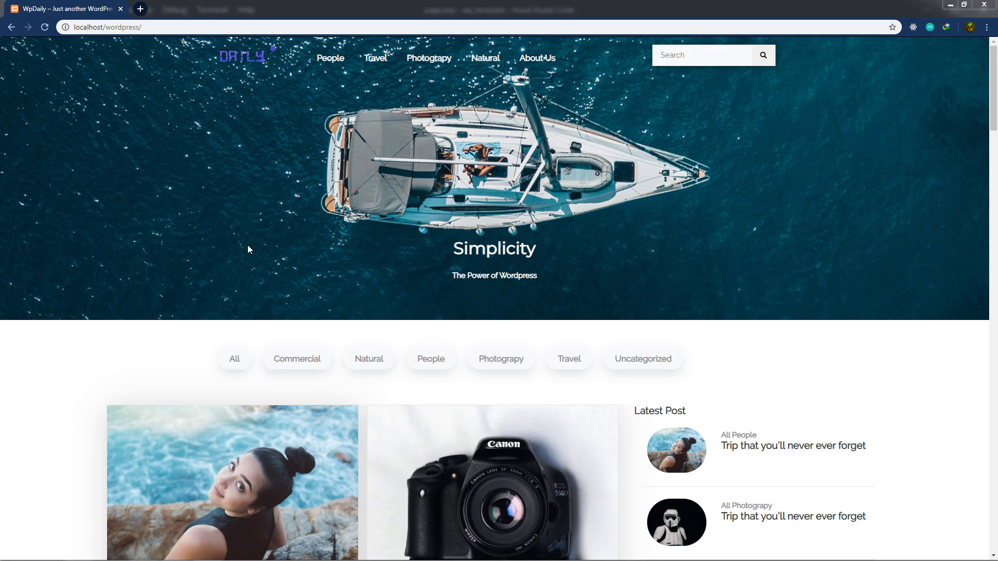
left_click(140, 9)
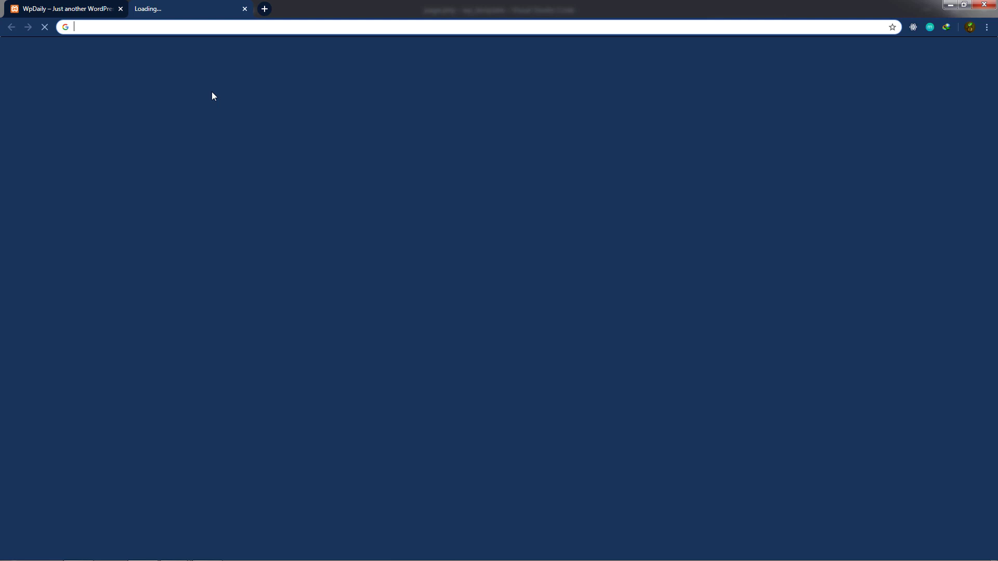
Search Google for 'free hosting' and open the in.000webhost.com result
type("fr")
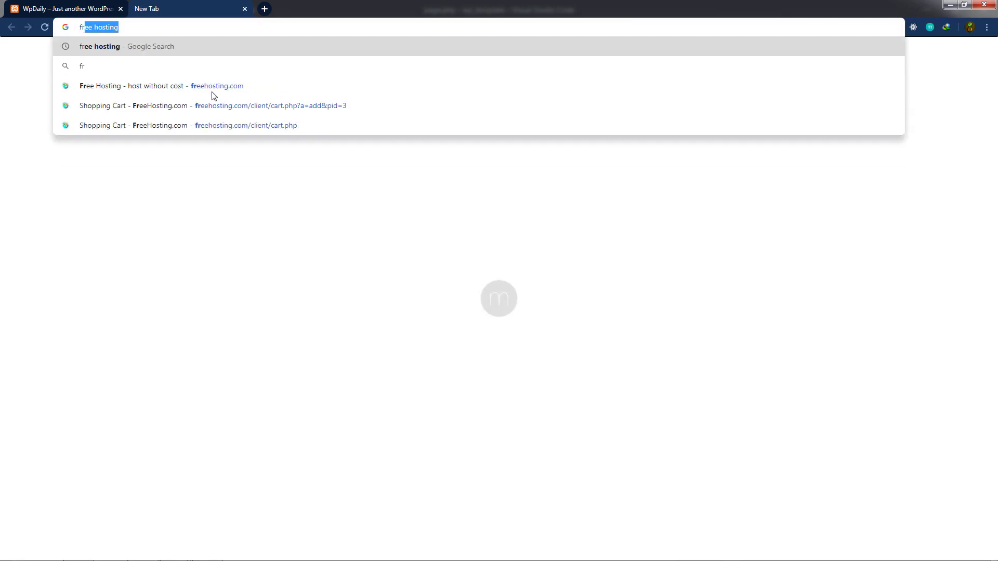
type("ee hos")
key("Return")
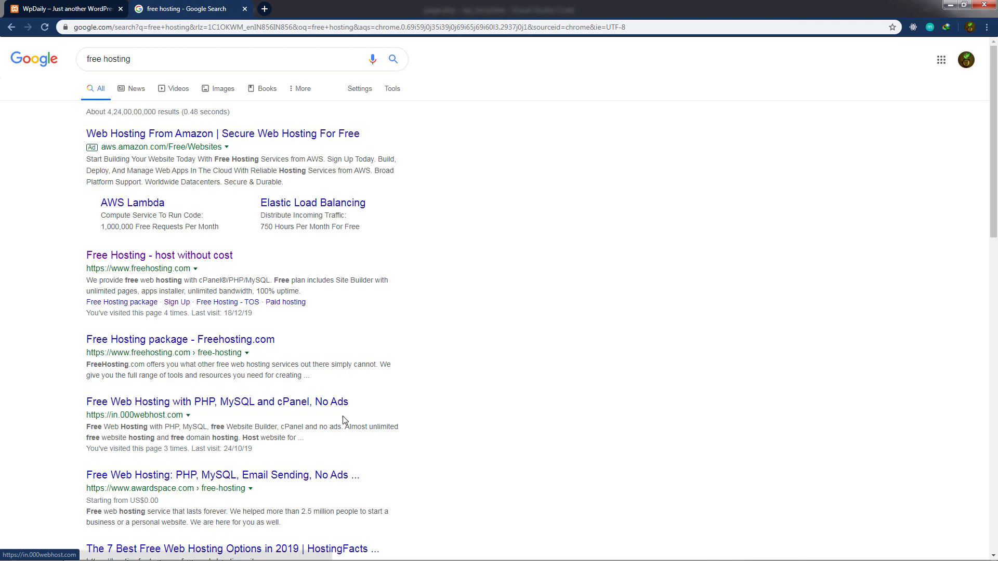
left_click(230, 409)
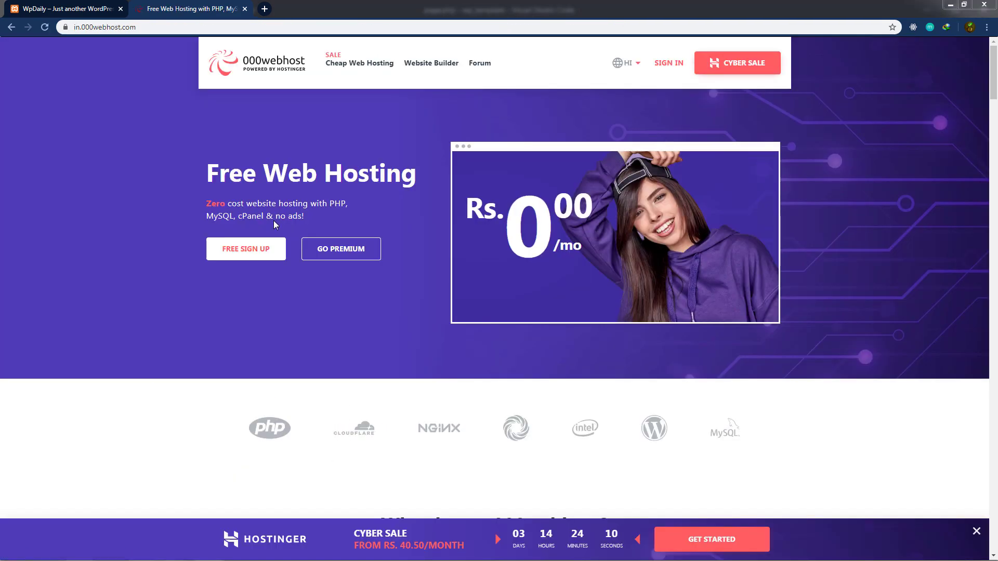
Sign up for 000webhost free hosting with a Google account and start a new site
left_click_drag(202, 180, 350, 173)
left_click(350, 173)
left_click(257, 249)
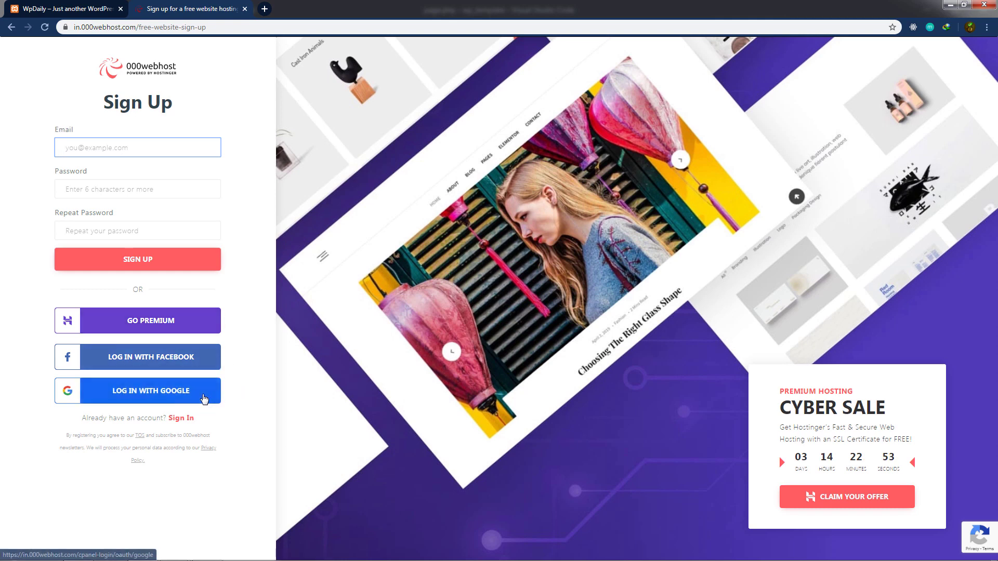
left_click(262, 194)
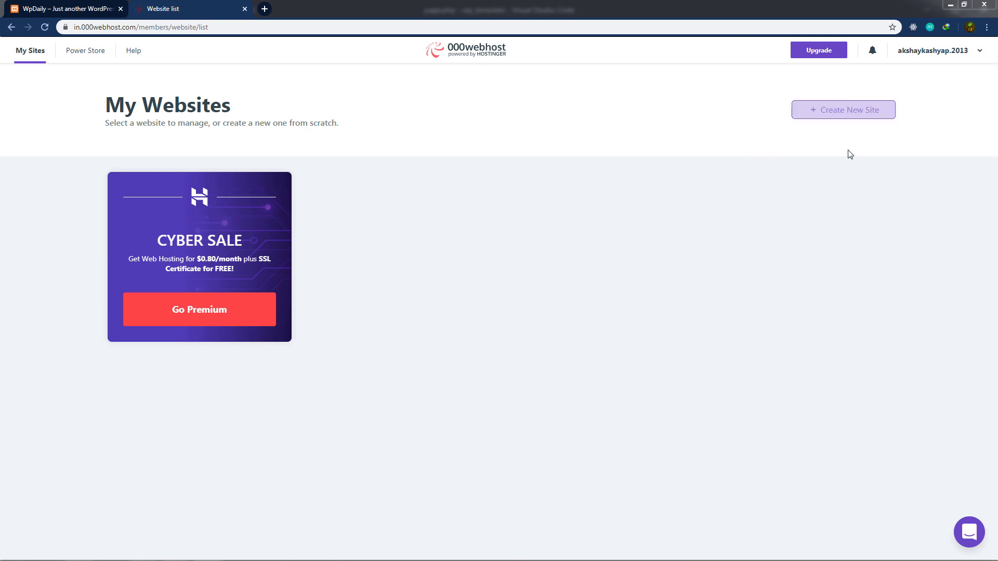
left_click(841, 116)
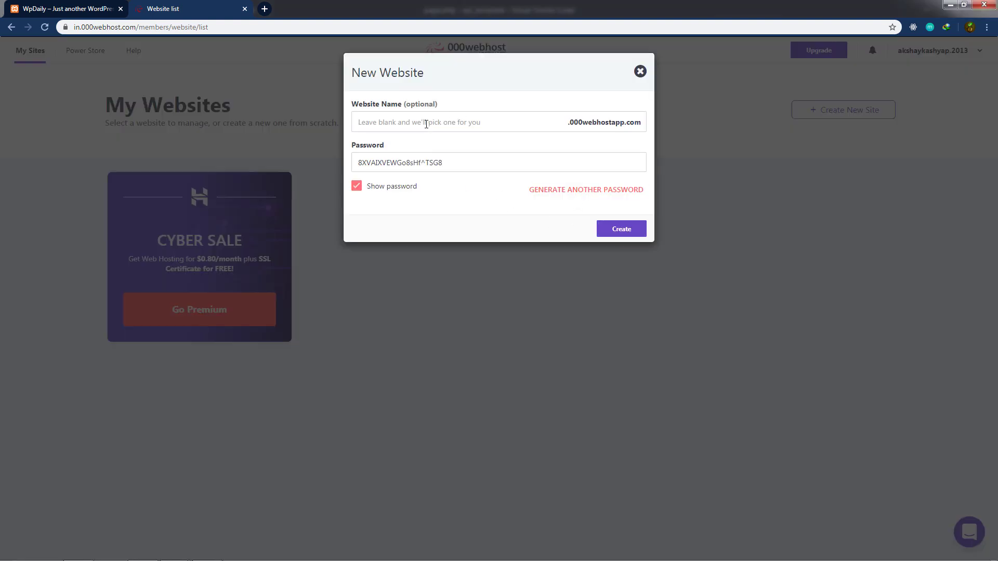
Enter dailytuition as the website name and replace the generated password with your own
left_click_drag(353, 104, 401, 105)
left_click(408, 122)
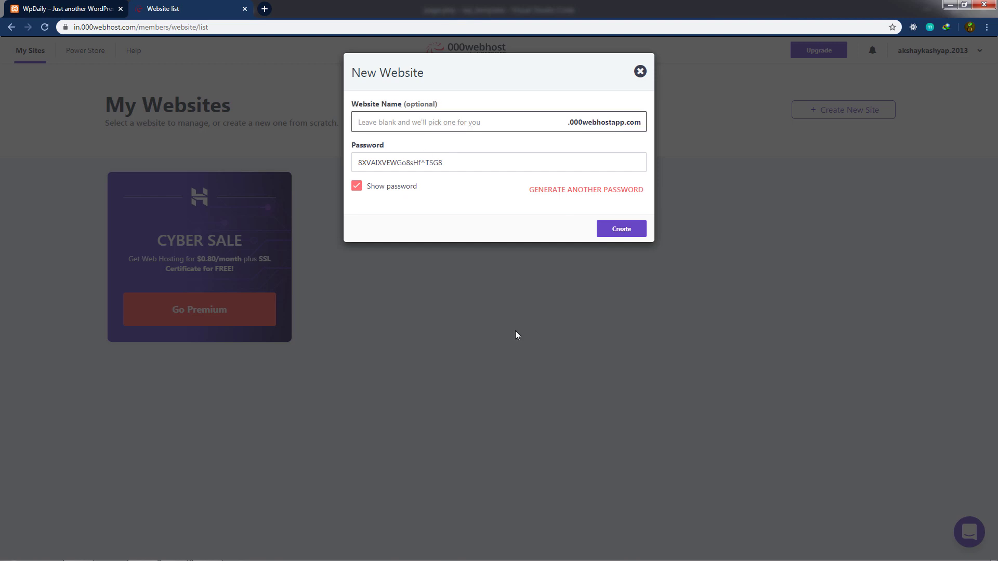
type("dailytuition")
double_click(391, 123)
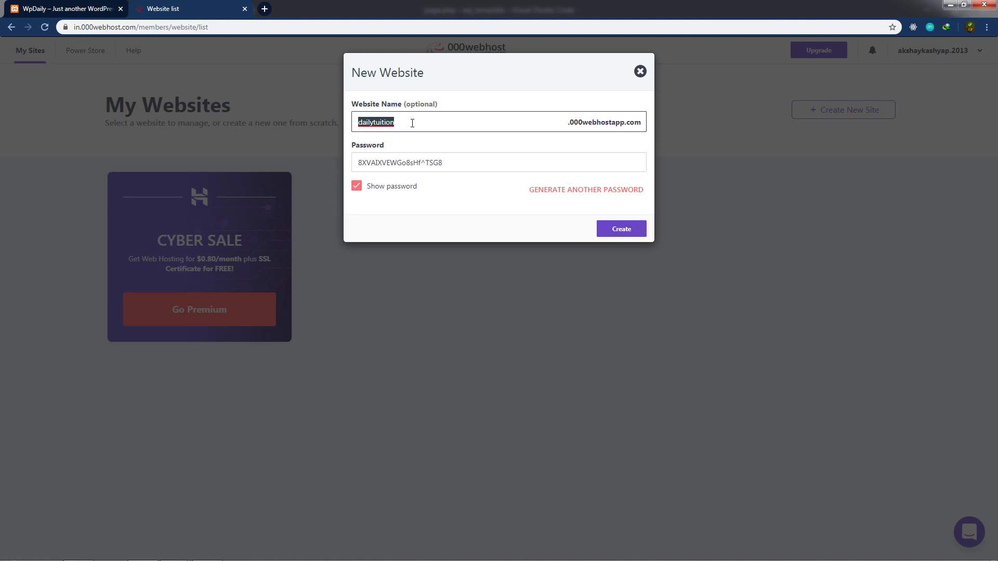
key("Tab")
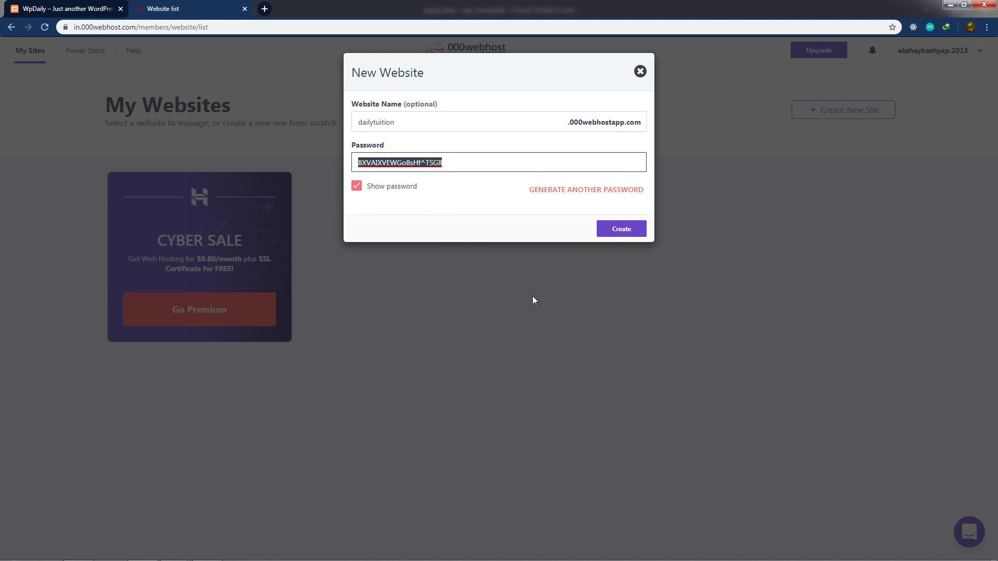
key("BackSpace")
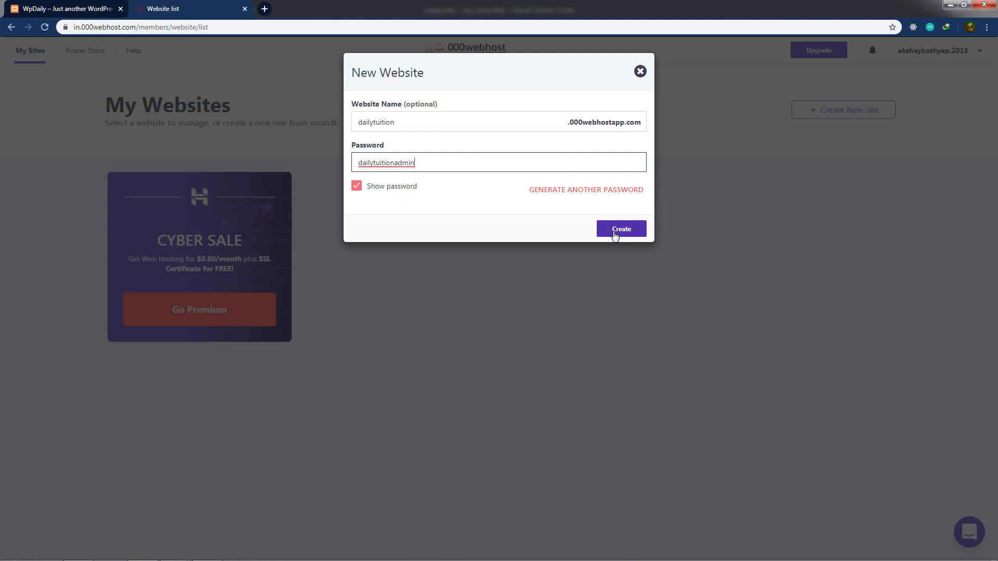
Check the dailytuition .000webhostapp address and create the website
left_click(566, 123)
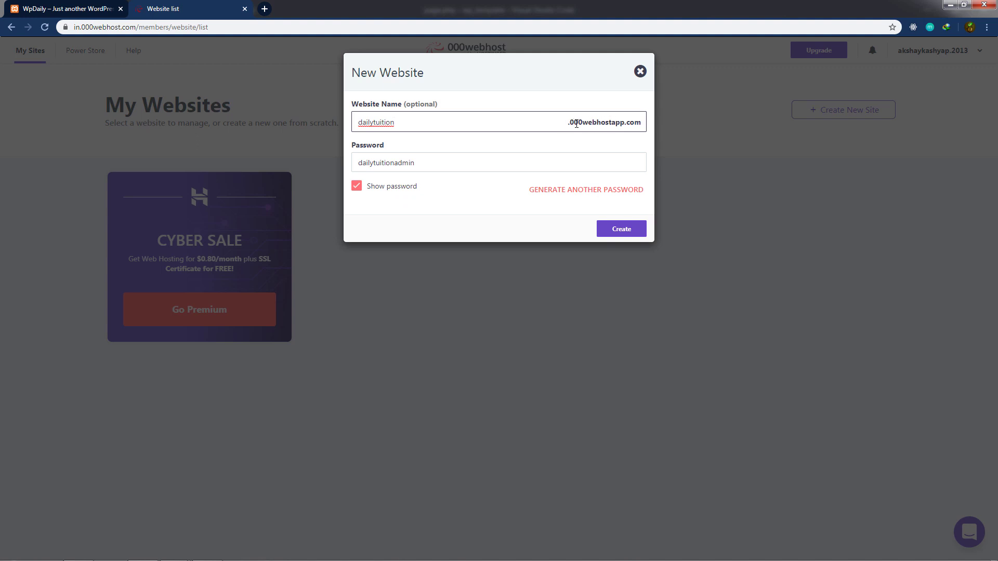
left_click(622, 123)
left_click_drag(626, 122, 551, 138)
left_click(426, 117)
left_click_drag(403, 123, 356, 123)
left_click(424, 118)
left_click(620, 232)
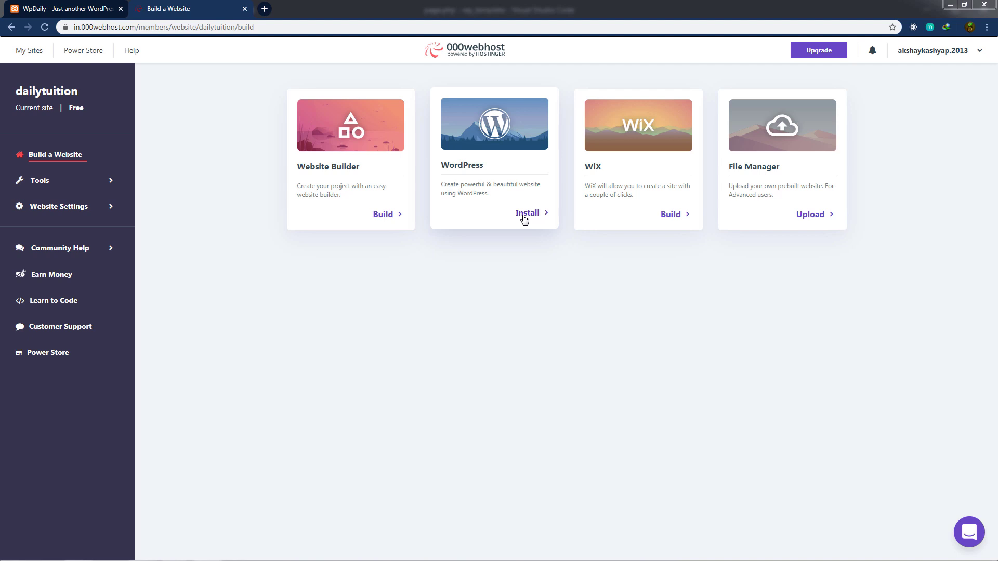
Open the WordPress installer for dailytuition and keep the default username admin
left_click(524, 219)
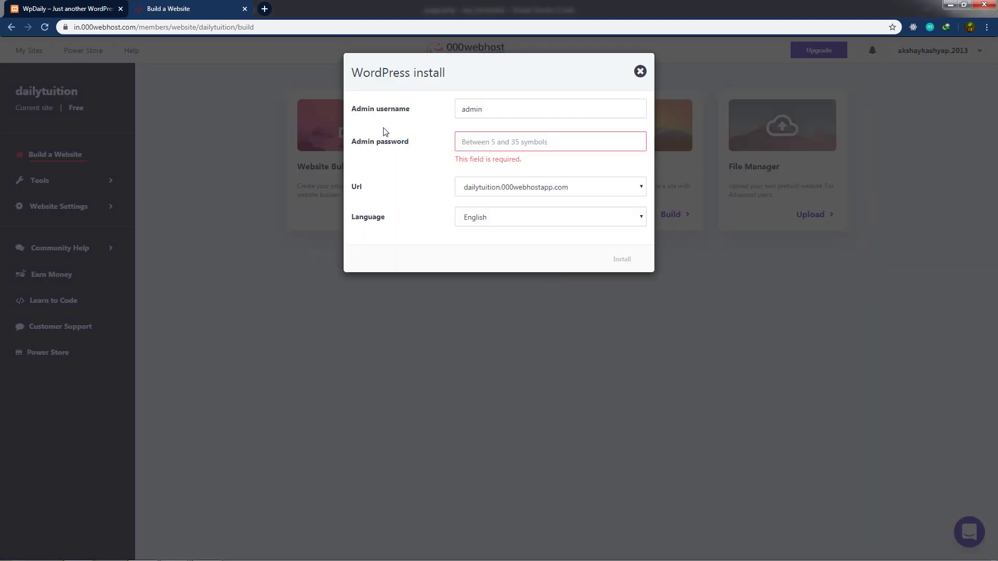
mouse_move(355, 117)
left_mouse_down()
mouse_move(408, 112)
mouse_move(354, 113)
mouse_move(353, 122)
left_mouse_up()
left_click(411, 127)
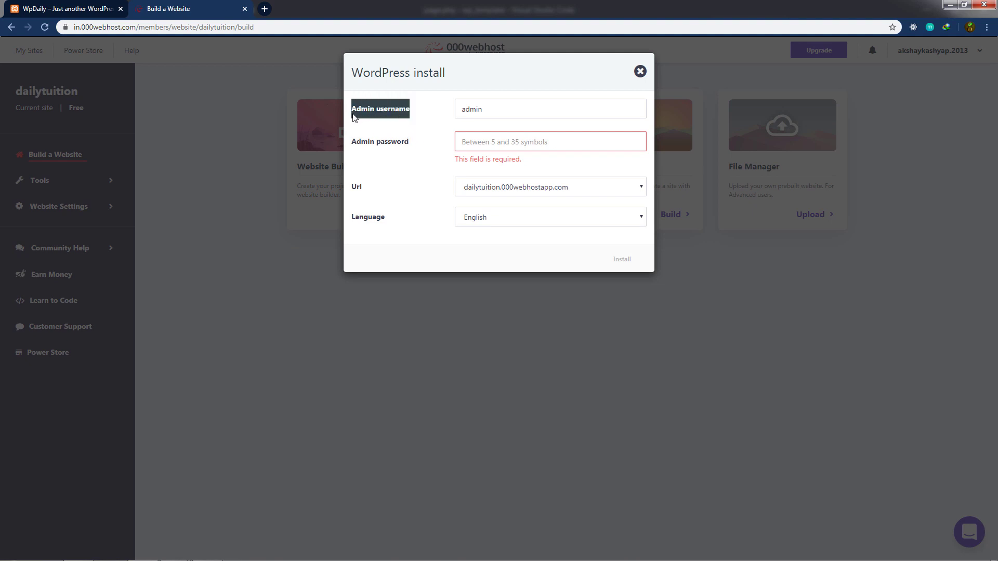
left_click_drag(417, 139, 355, 149)
left_click(426, 146)
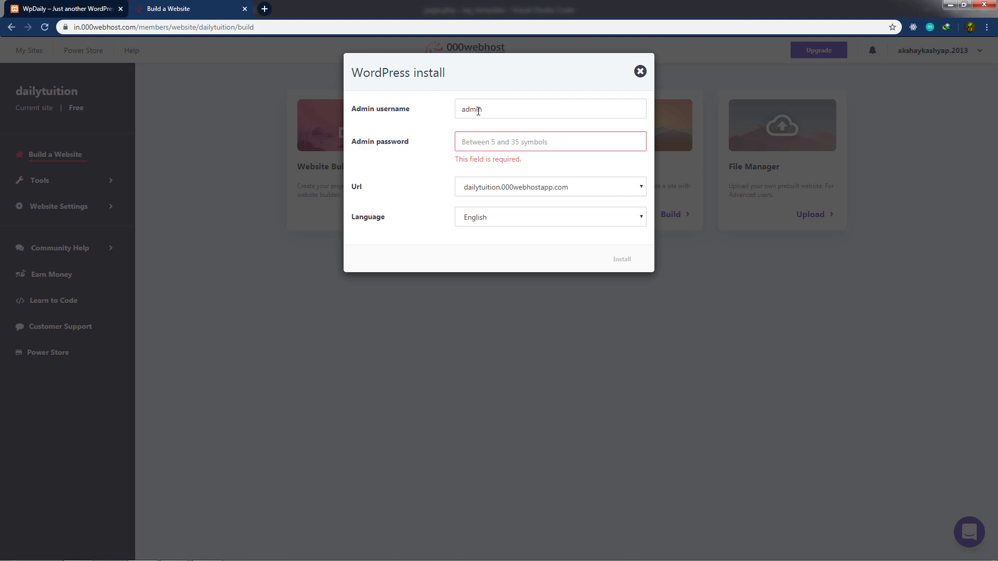
left_click_drag(488, 110, 457, 110)
left_click(401, 114)
left_click(497, 110)
Enter the admin password and start the WordPress installation
left_click(462, 142)
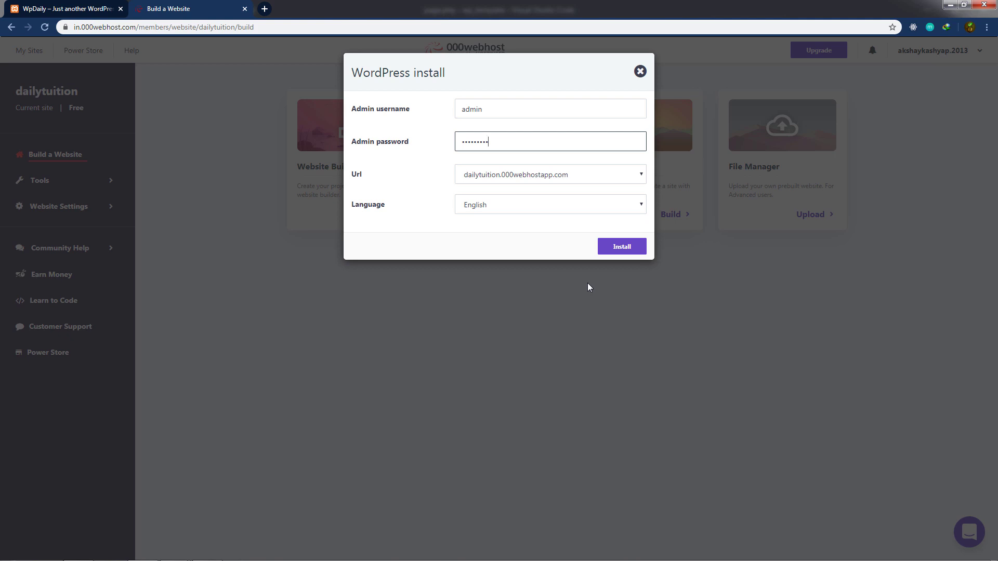
double_click(357, 176)
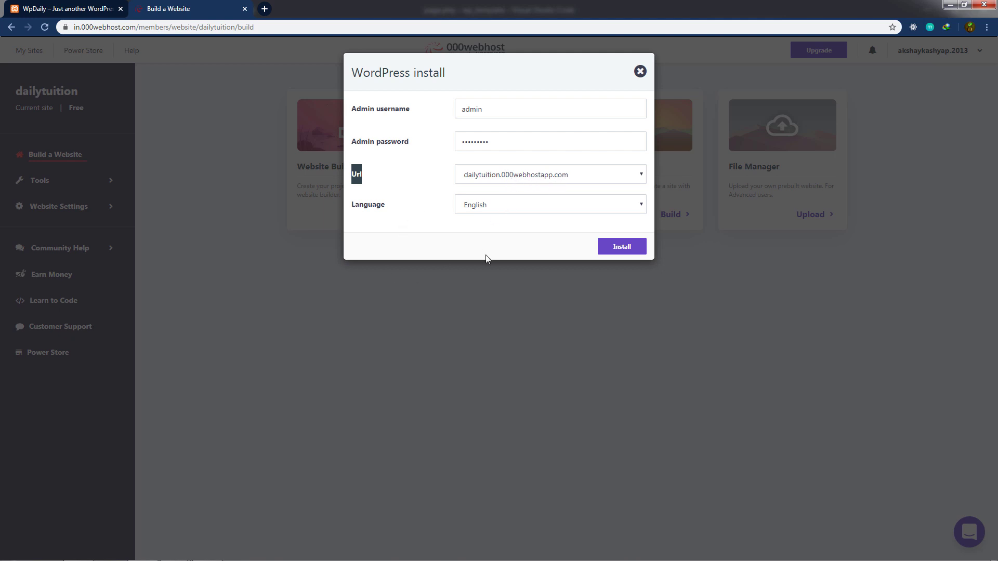
left_click(622, 247)
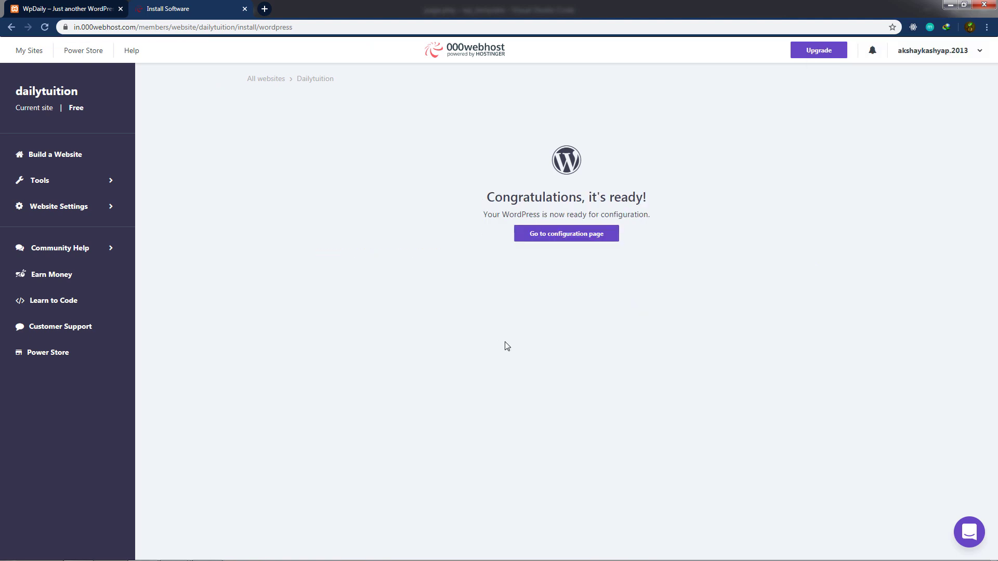
Go from the 'Congratulations, it's ready!' screen to the site's configuration page
left_click_drag(494, 197, 644, 198)
left_click(647, 304)
left_click(558, 239)
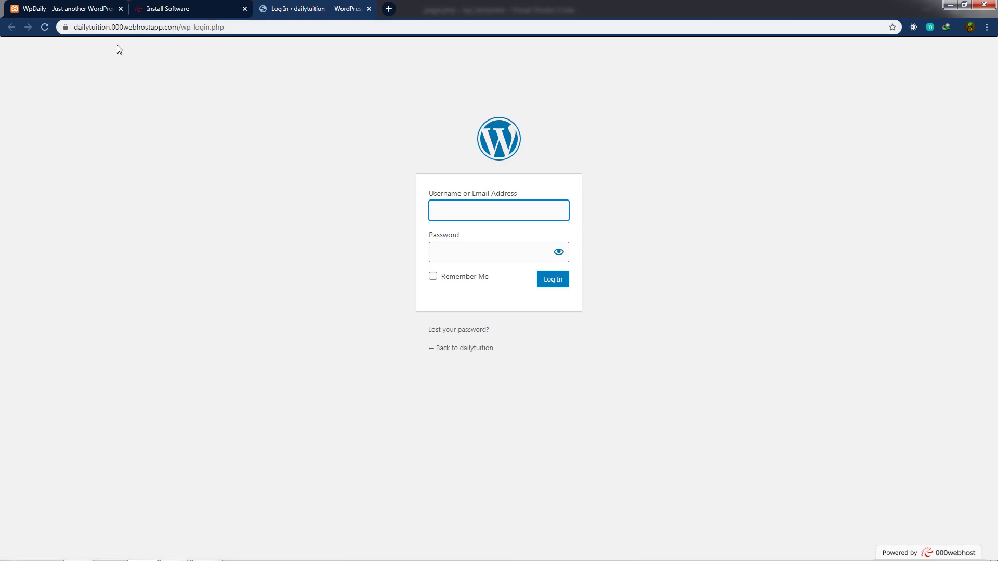
Trim /wp-login.php from the address to load the dailytuition blog home page
left_click(82, 28)
left_click_drag(74, 28, 252, 29)
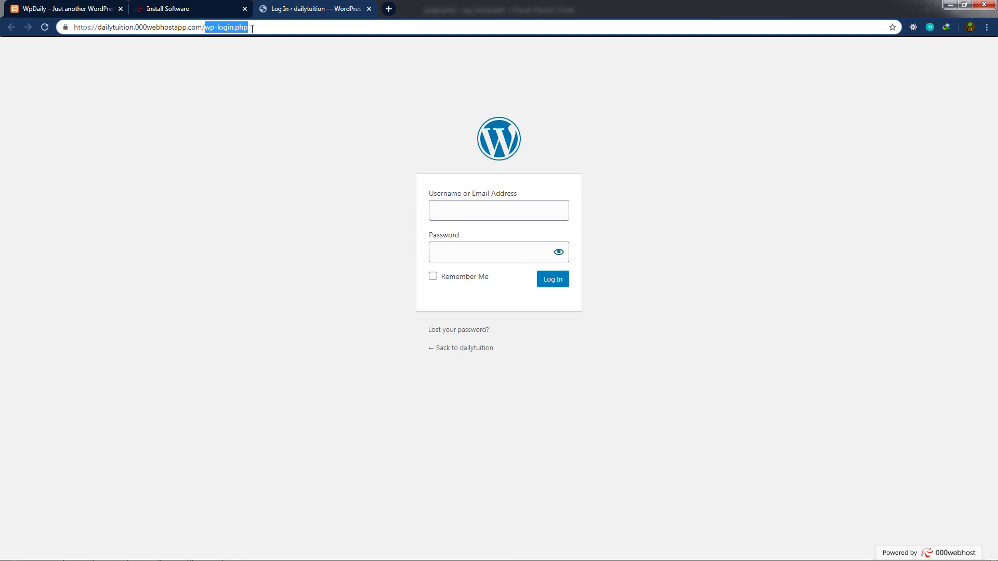
type("wp-")
key("BackSpace")
key("BackSpace")
key("BackSpace")
key("BackSpace")
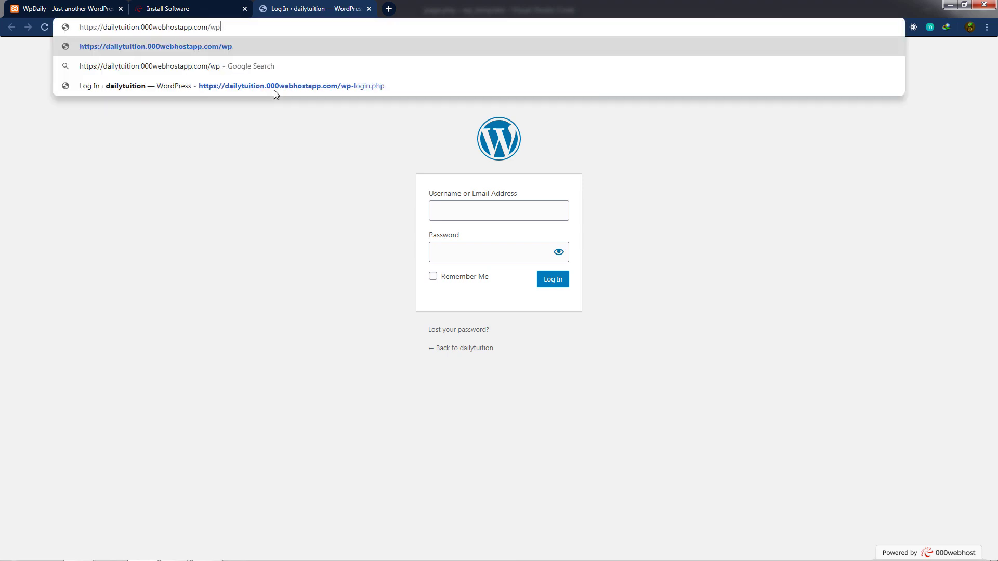
key("Return")
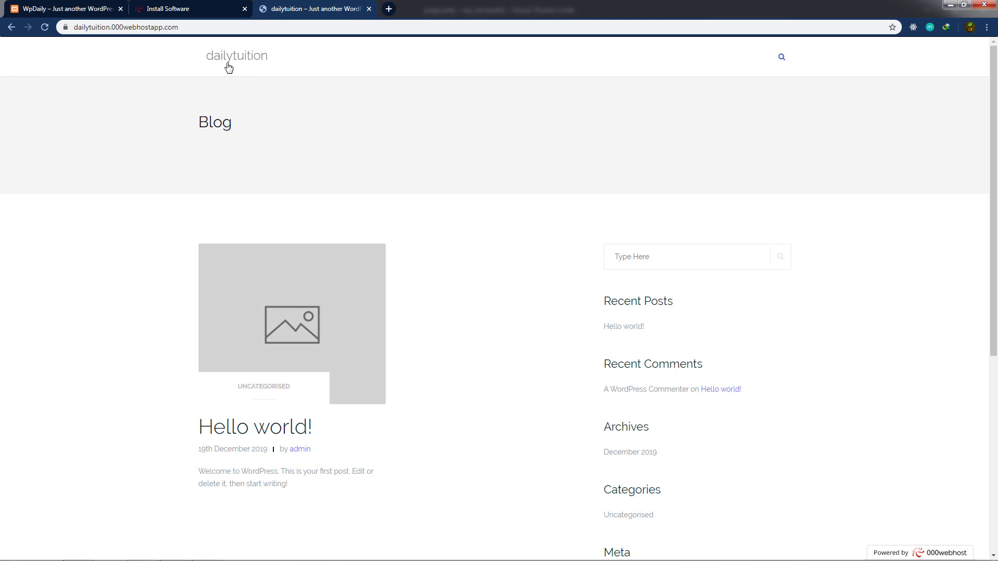
Append /wp-admin to the dailytuition site URL to reach its login page
left_click(154, 28)
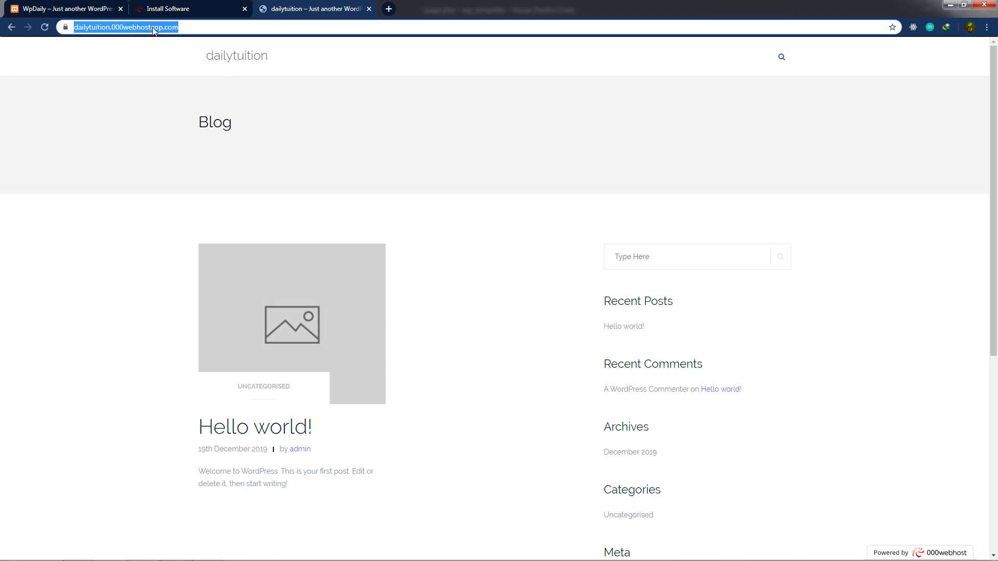
left_click(199, 27)
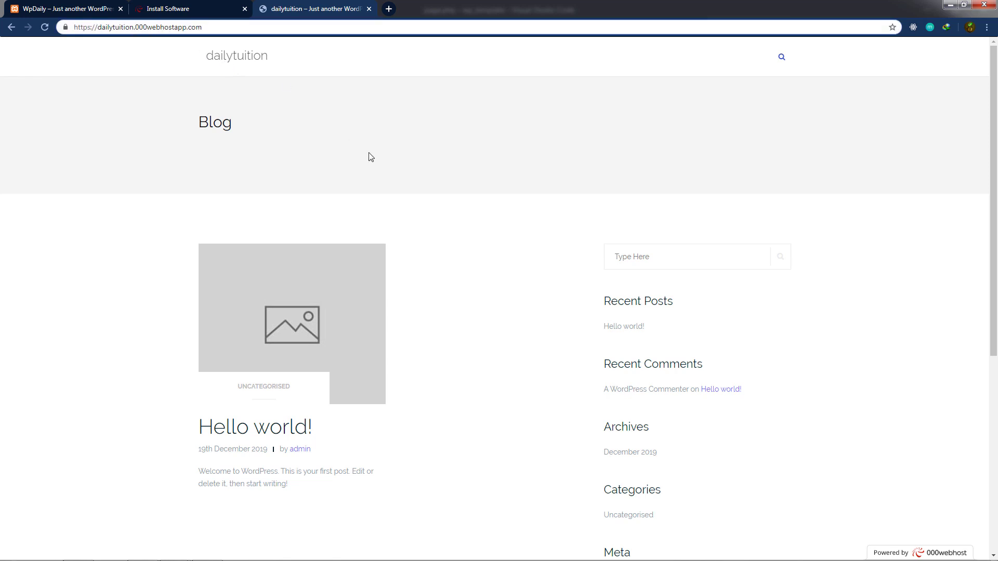
type("/")
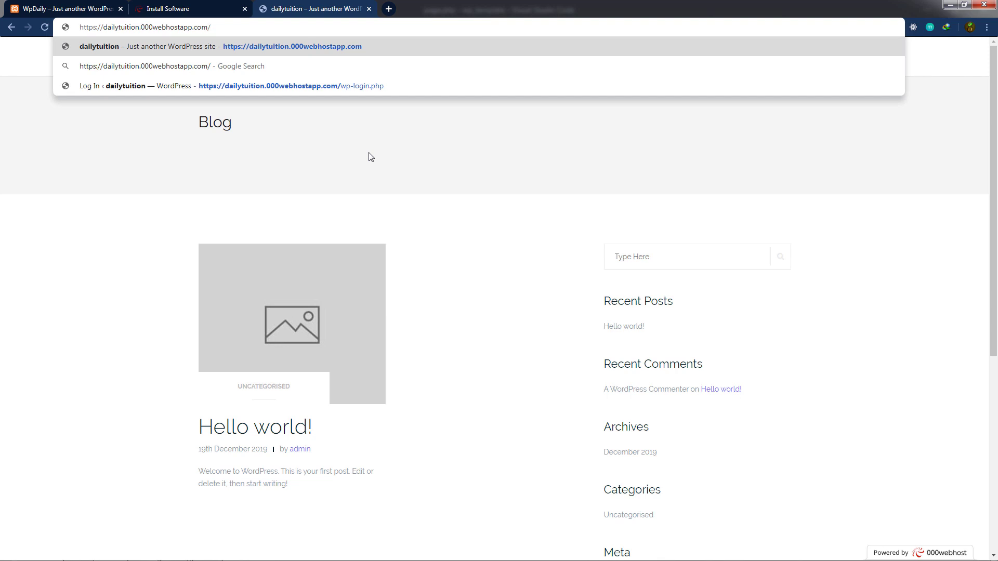
type("wp-admin")
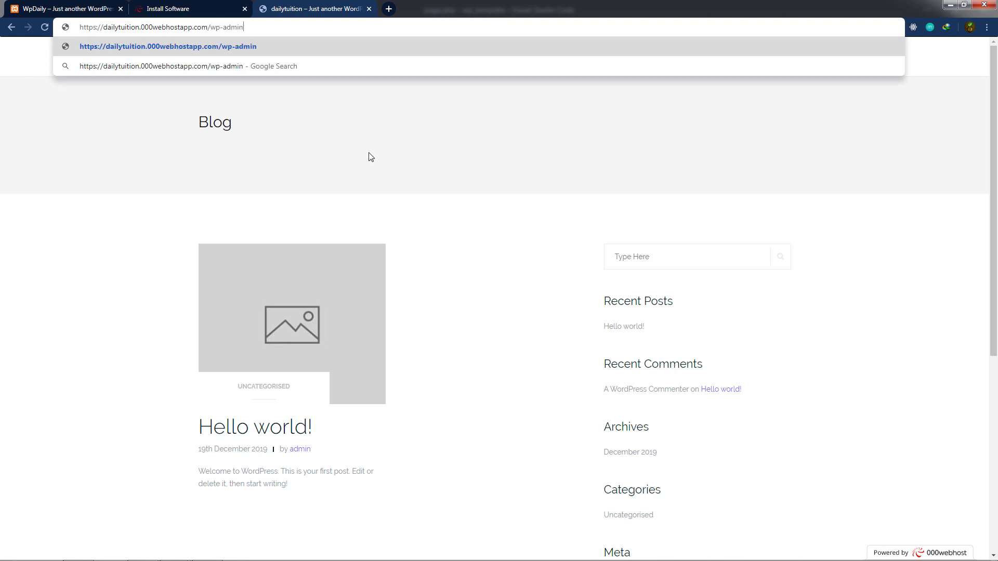
key("Return")
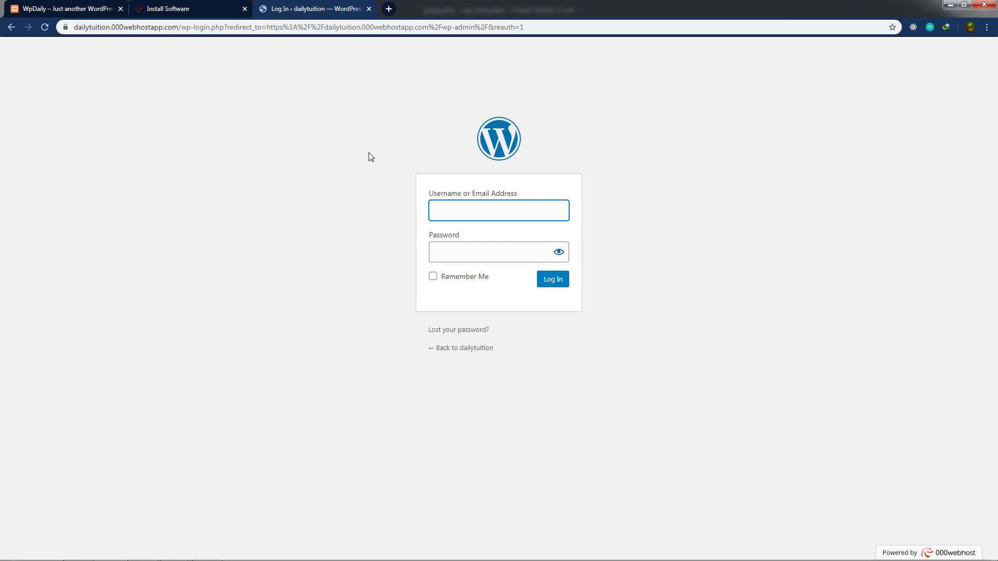
Log in with username admin and the account password
type("admin")
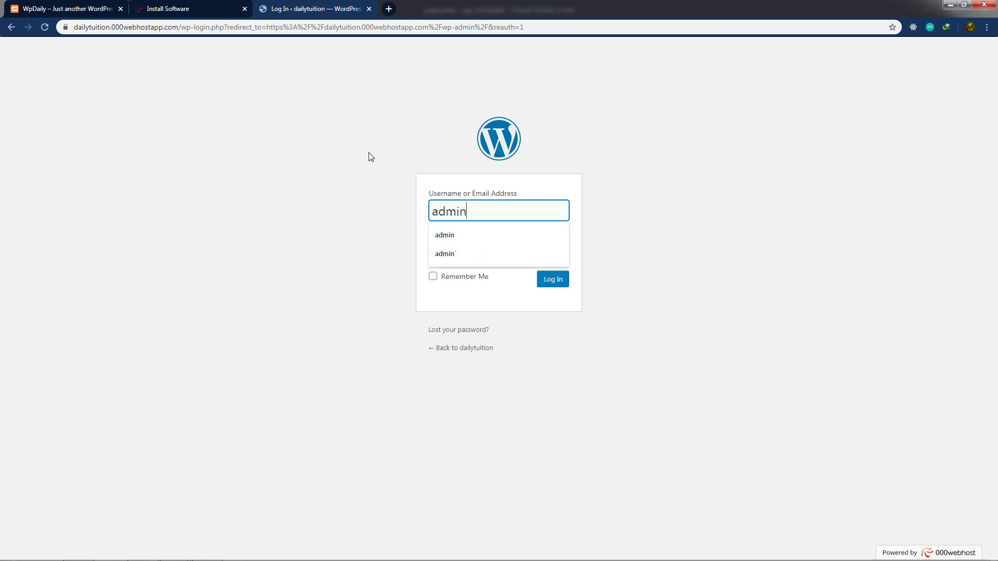
key("Tab")
type("•••••••••")
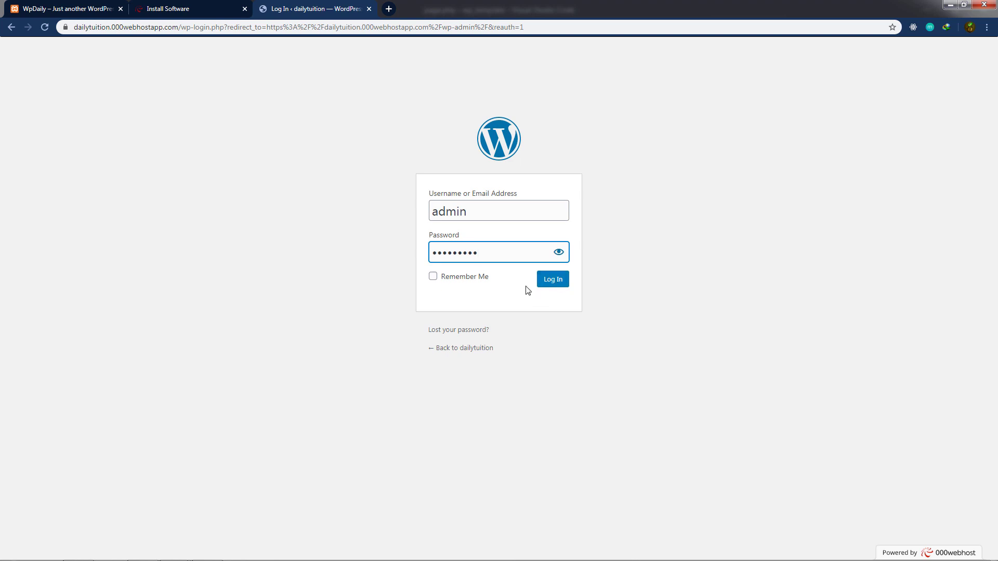
left_click(548, 287)
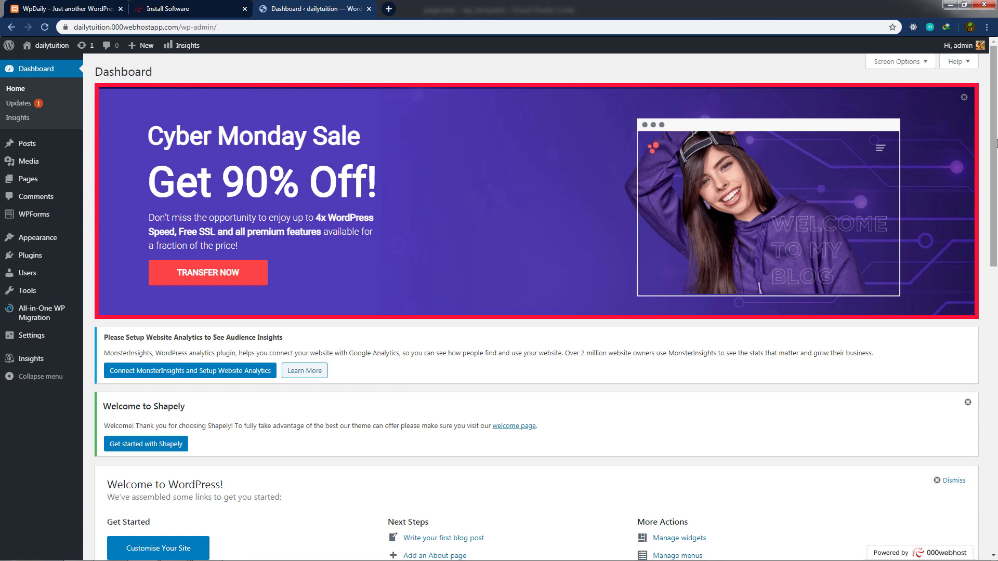
Dismiss the Cyber Monday and Shapely notices, review Appearance > Themes, then view the live site
left_click(964, 98)
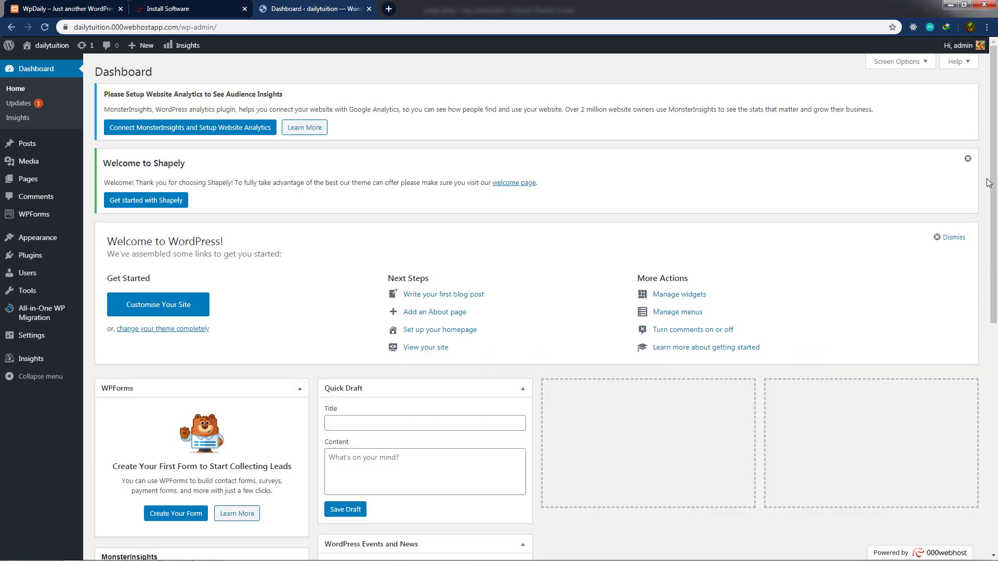
left_click(968, 158)
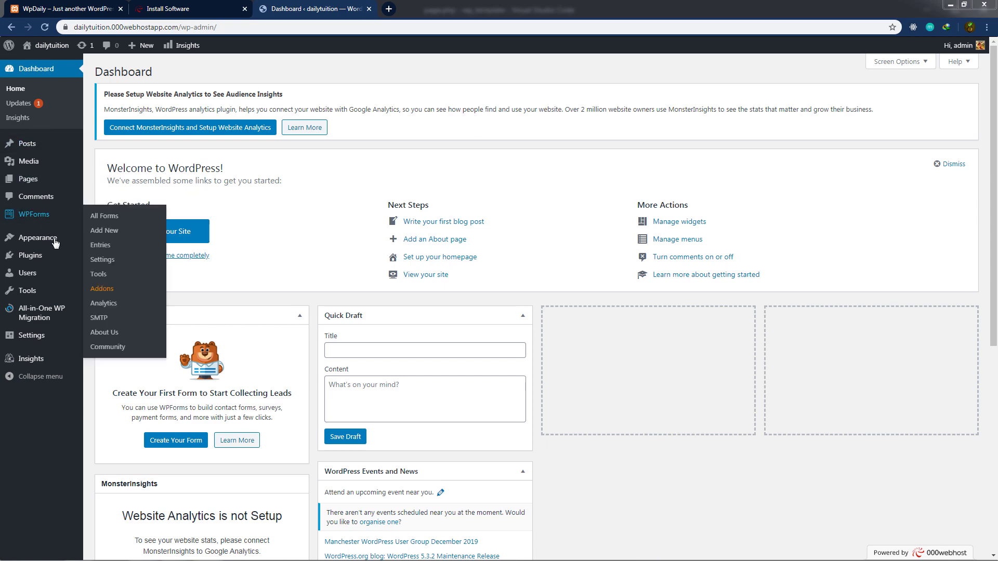
mouse_move(58, 243)
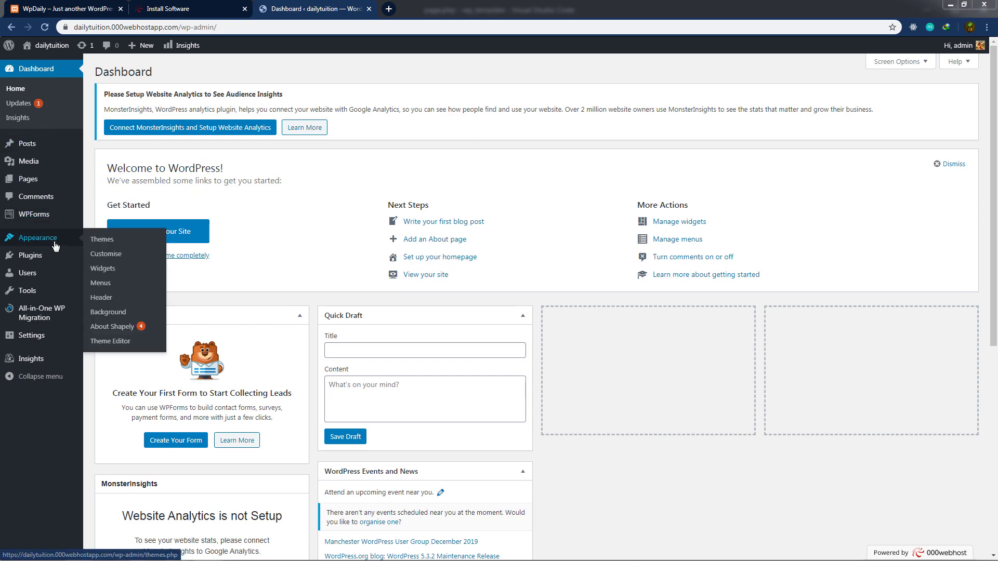
left_click(106, 243)
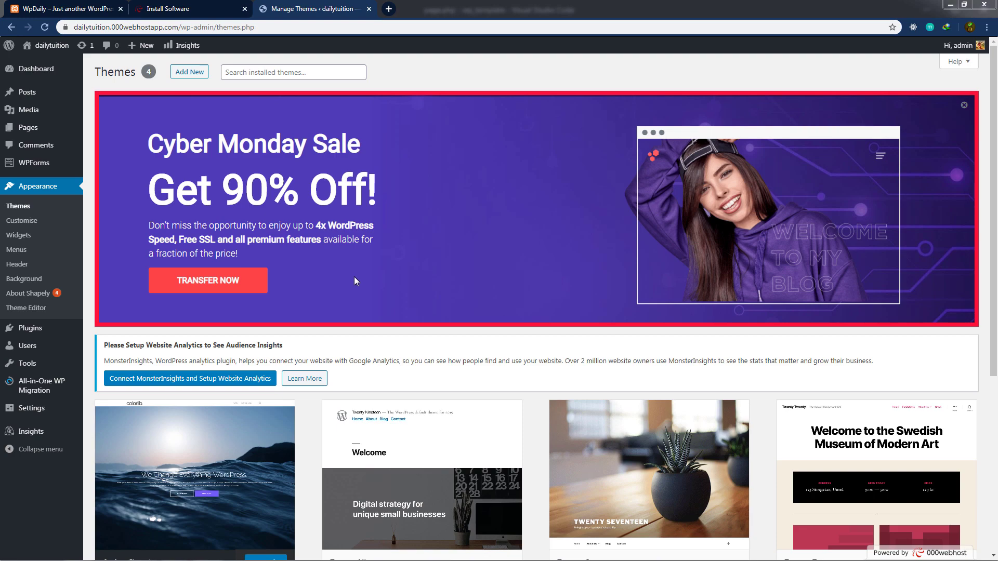
scroll(383, 453, "down", 3)
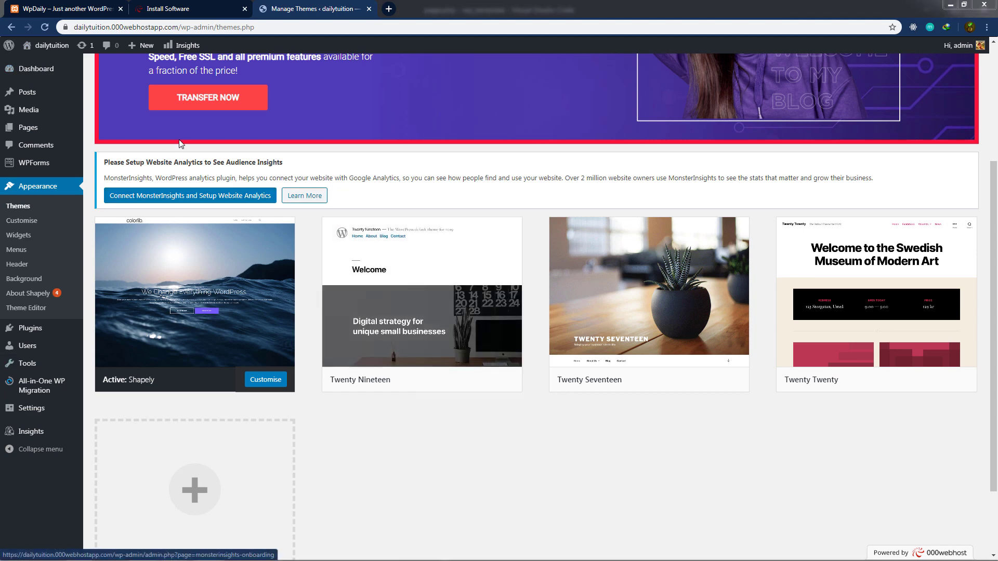
mouse_move(52, 46)
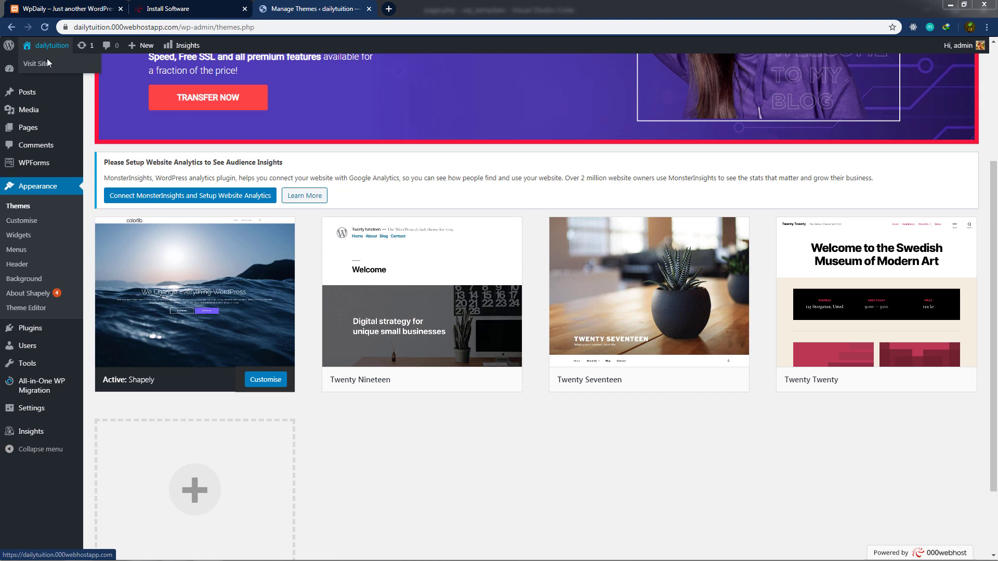
left_click(52, 63)
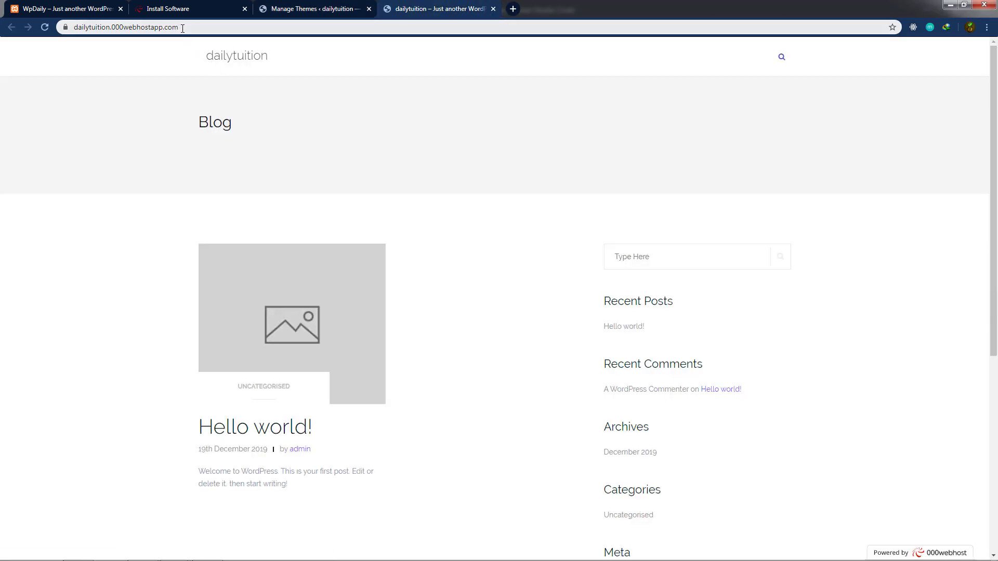
Highlight the hosted blog's 000webhostapp address to compare it with the local site
left_click_drag(182, 28, 99, 27)
left_click(133, 27)
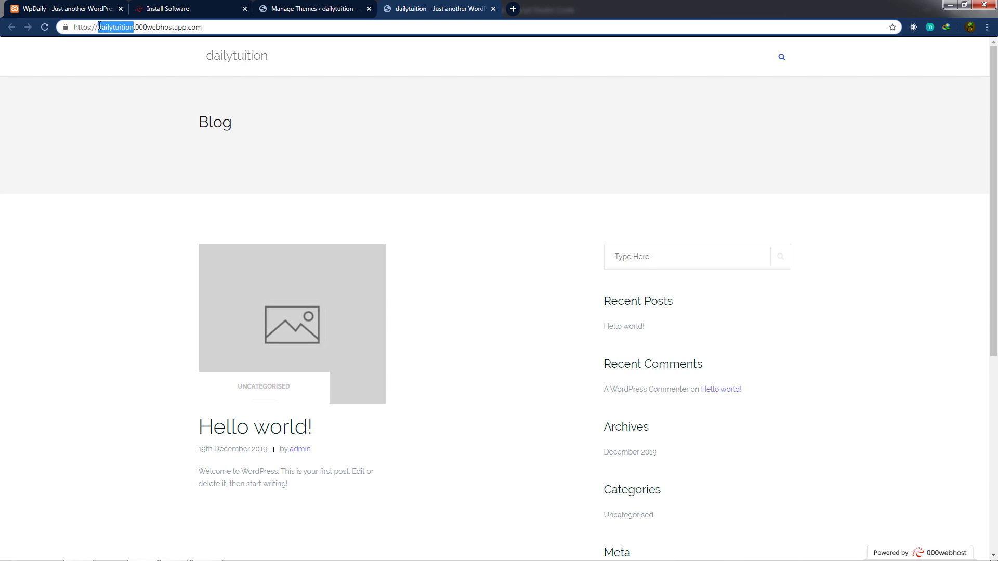
left_click_drag(135, 28, 188, 28)
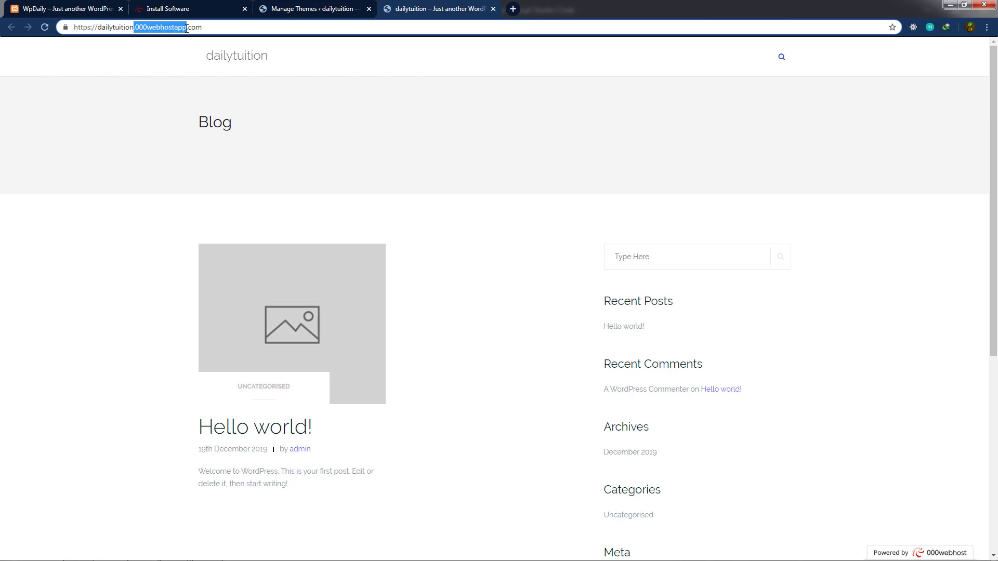
left_click(222, 29)
left_click(495, 308)
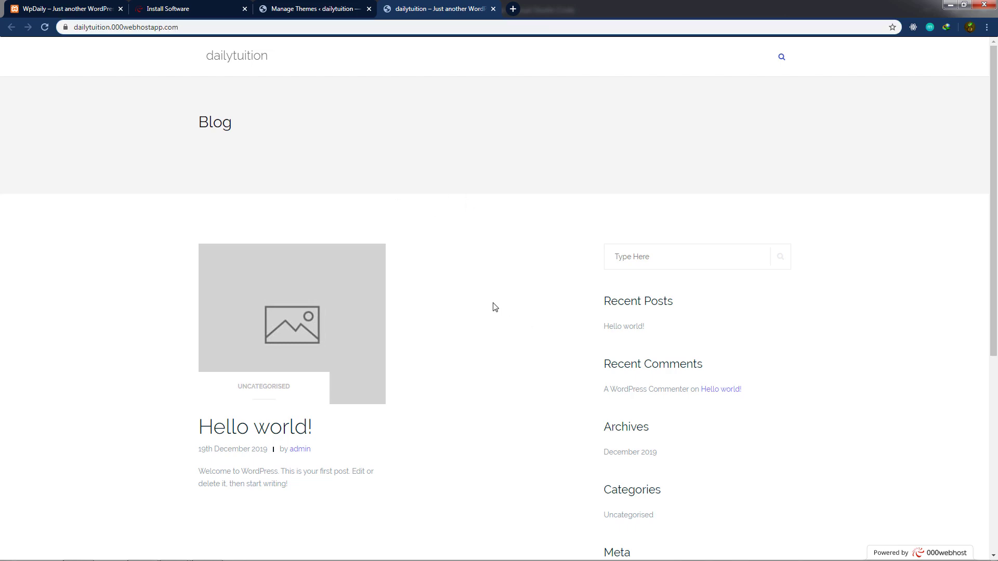
scroll(501, 274, "down", 4)
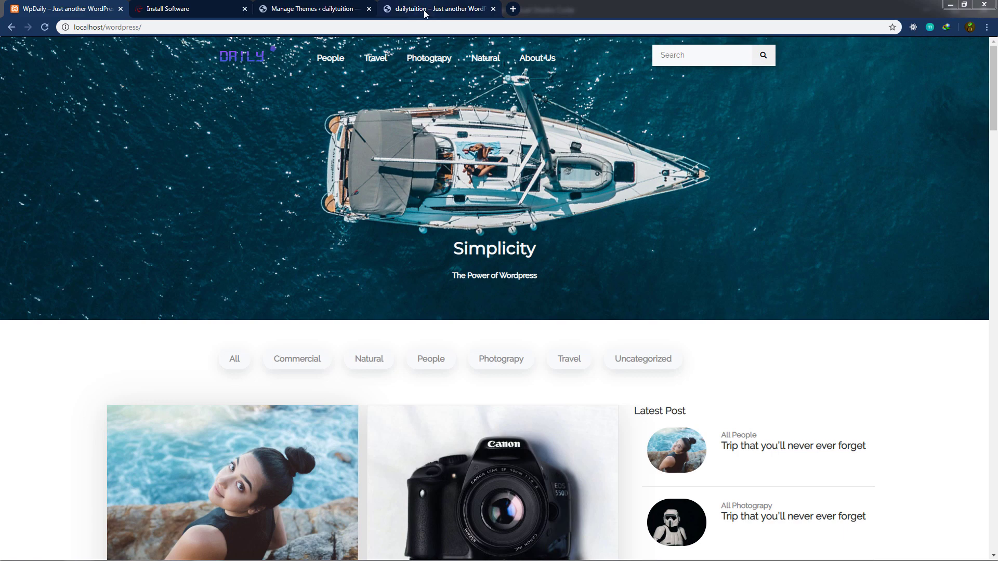
Go to Add New themes on the hosted site and dismiss the Cyber Monday banner
left_click(303, 10)
scroll(351, 406, "up", 4)
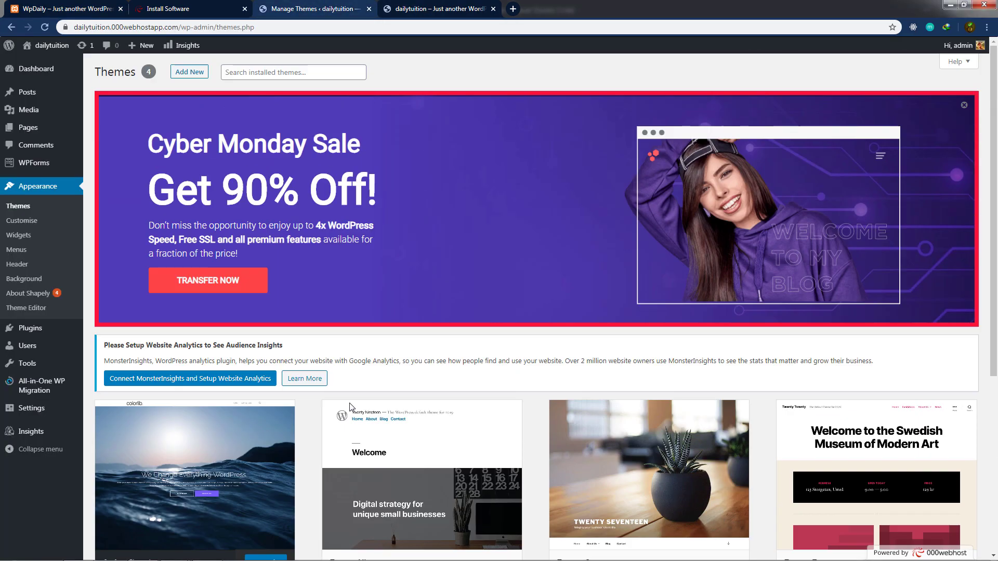
left_click(192, 73)
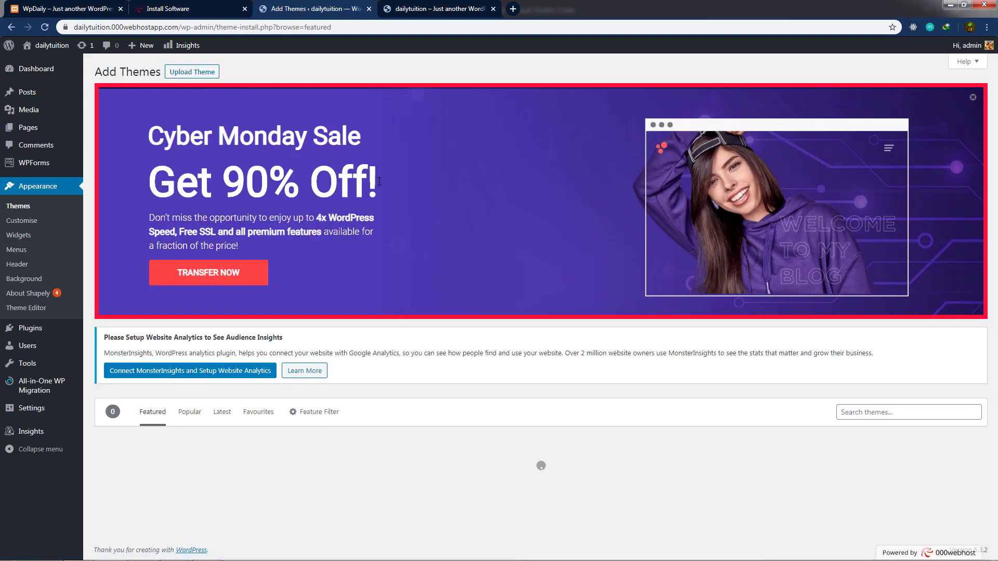
scroll(464, 416, "down", 1)
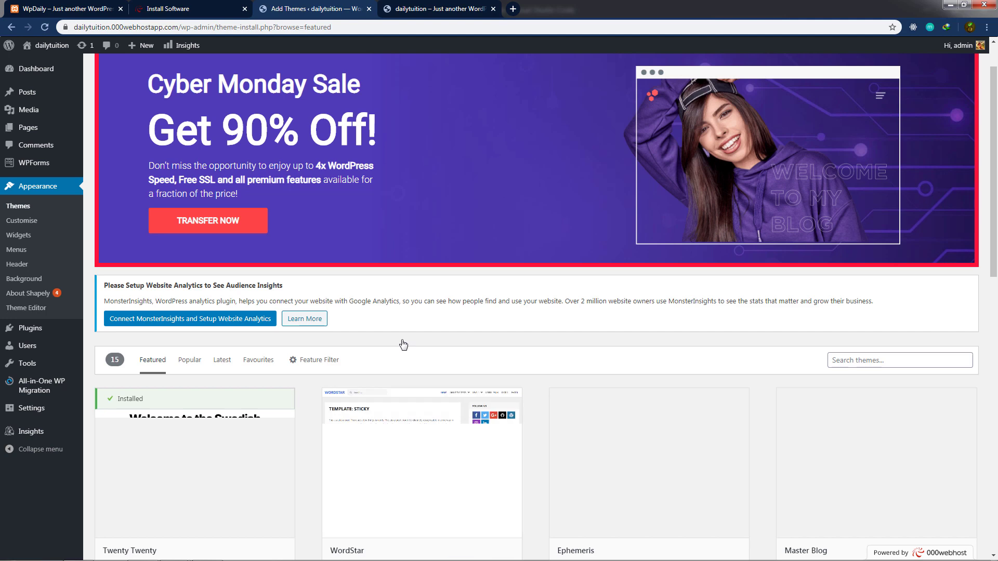
scroll(402, 343, "up", 1)
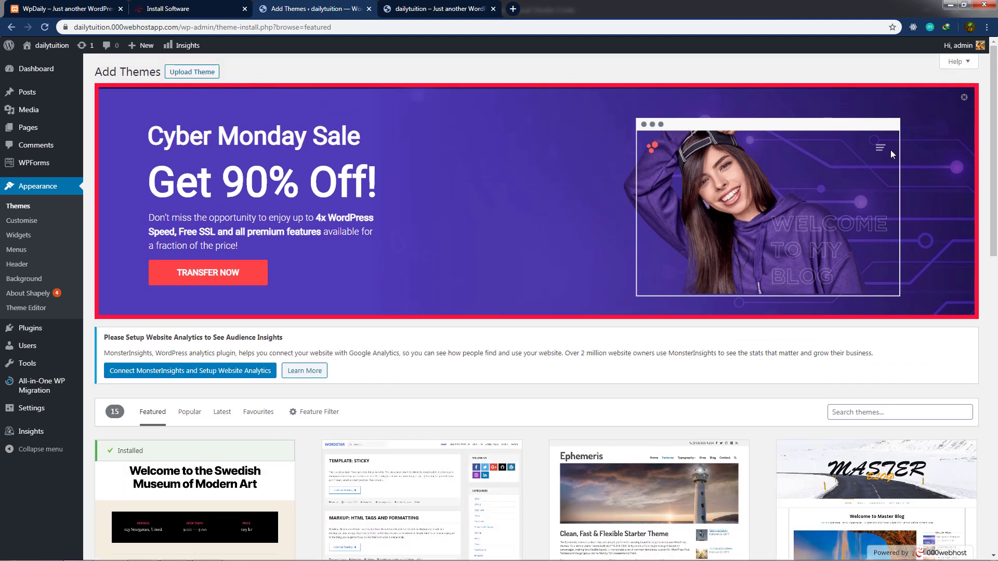
left_click(961, 105)
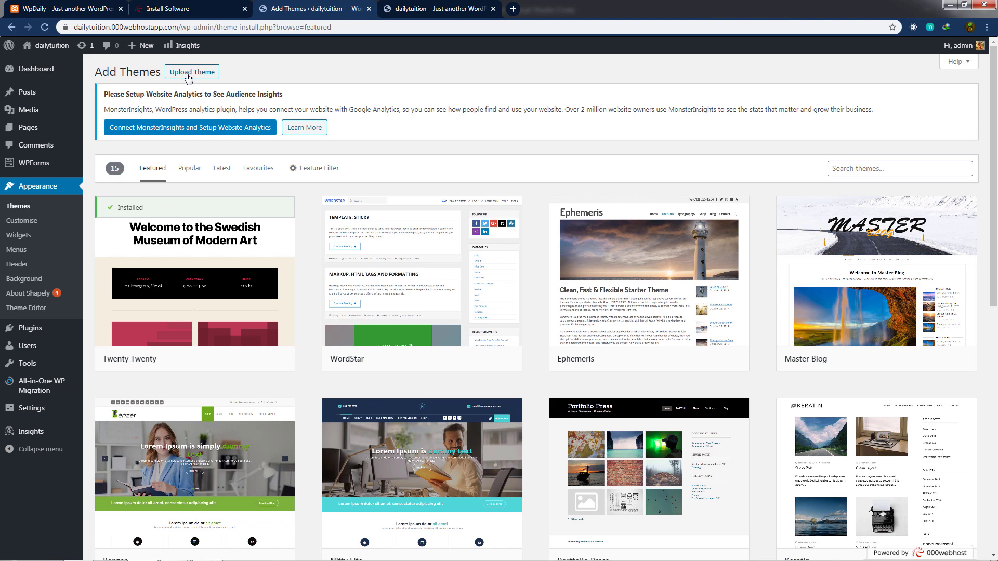
Open the Upload Theme panel and highlight its .zip upload instruction
left_click(189, 75)
left_click_drag(383, 186, 690, 188)
left_click(423, 240)
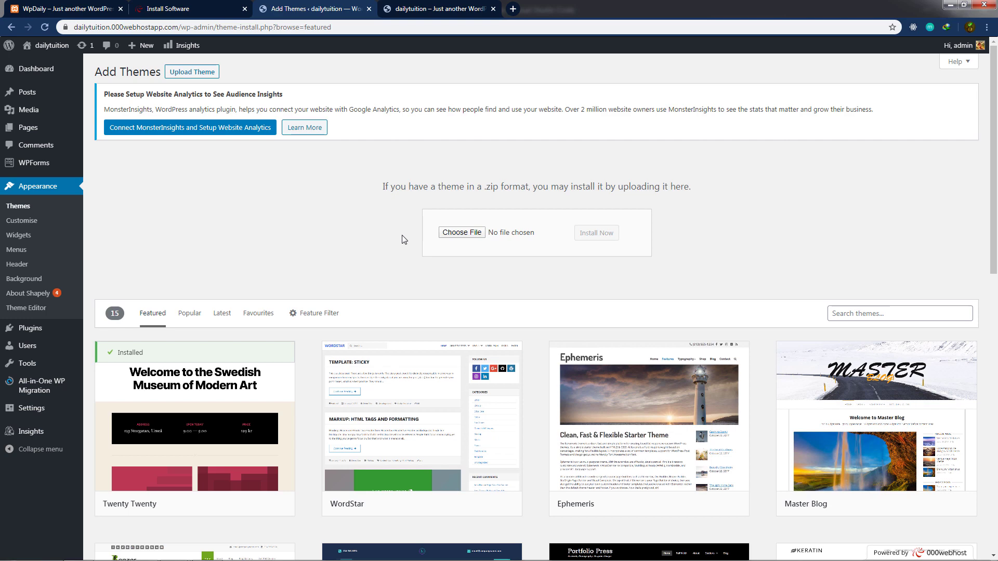
left_click_drag(383, 189, 687, 186)
left_click(712, 204)
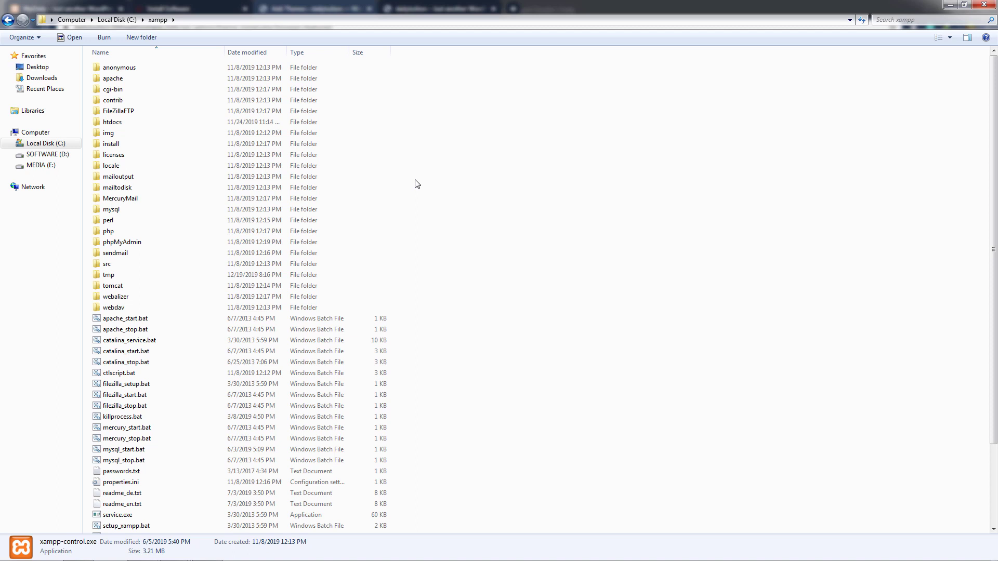
Browse to htdocs\wordpress\wp-content\themes and select the wp_template folder
left_click(136, 125)
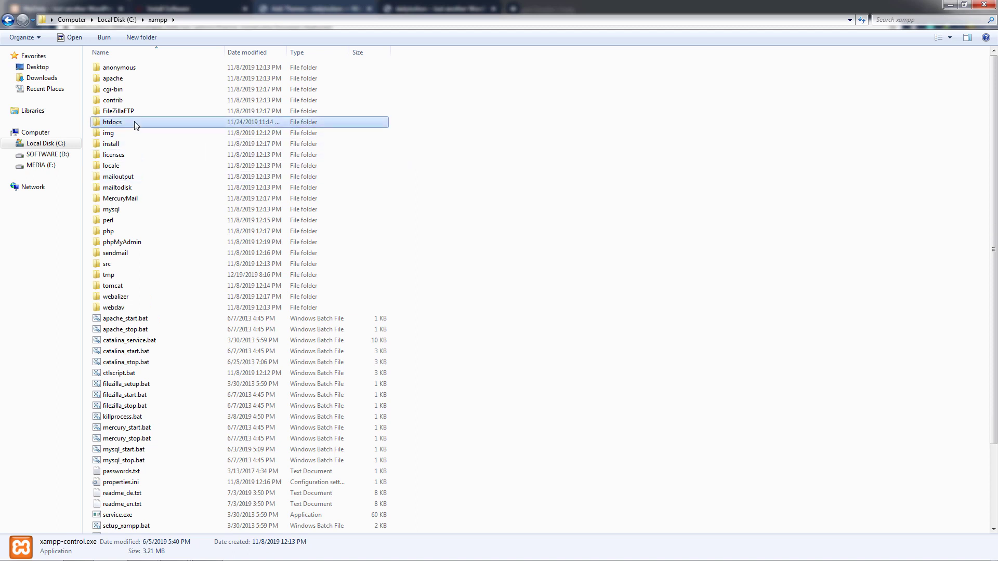
double_click(135, 124)
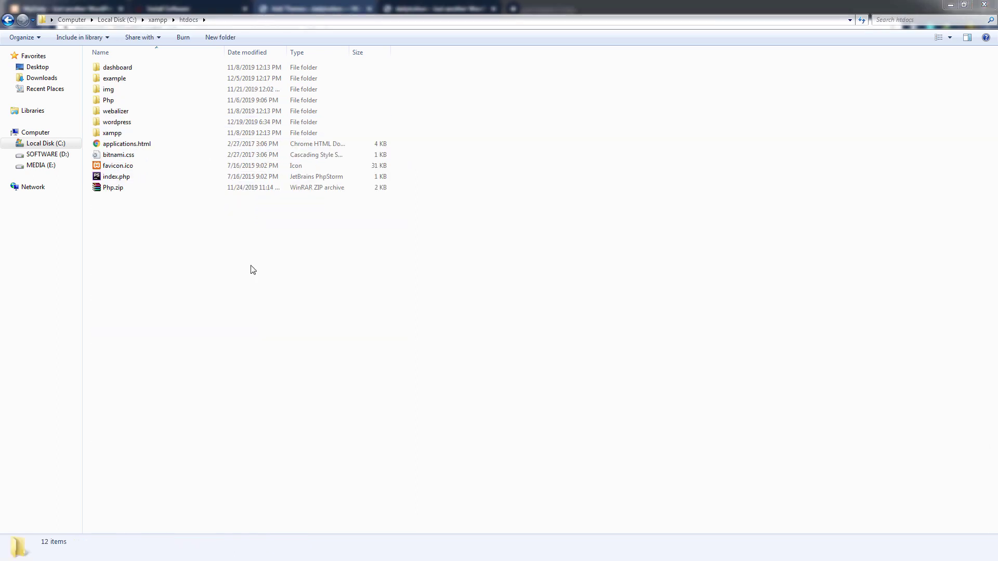
left_click(129, 125)
double_click(128, 124)
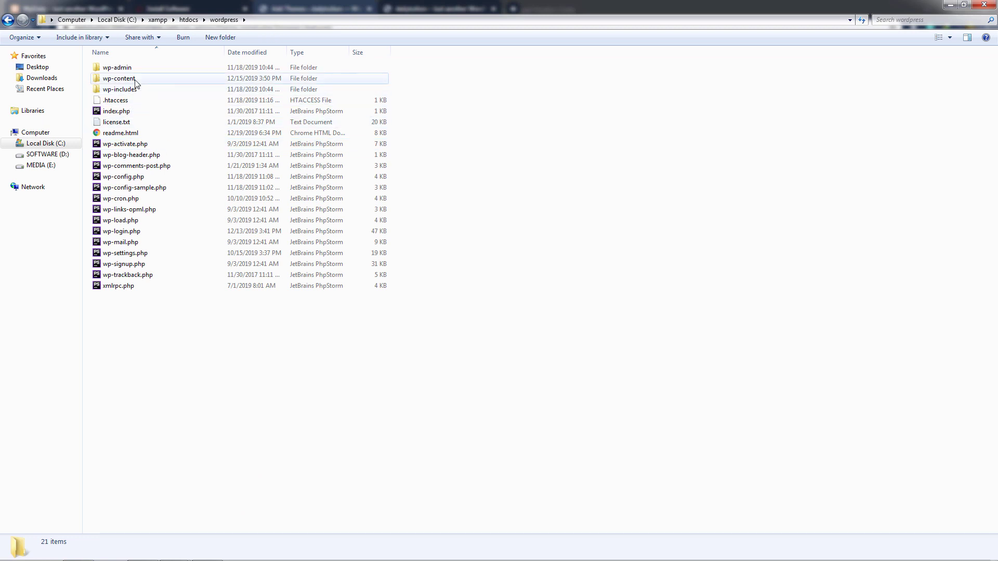
double_click(136, 81)
double_click(138, 79)
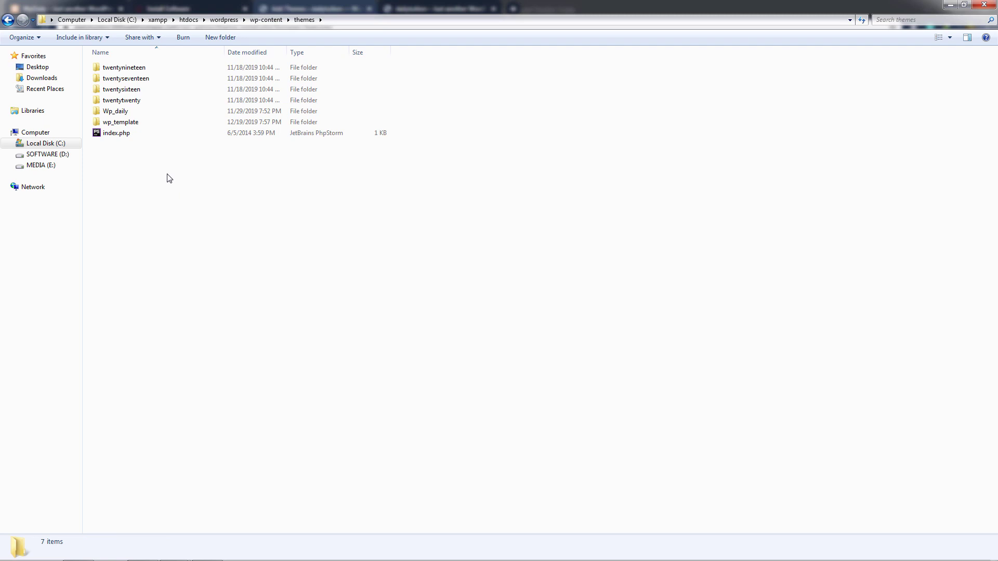
left_click(138, 122)
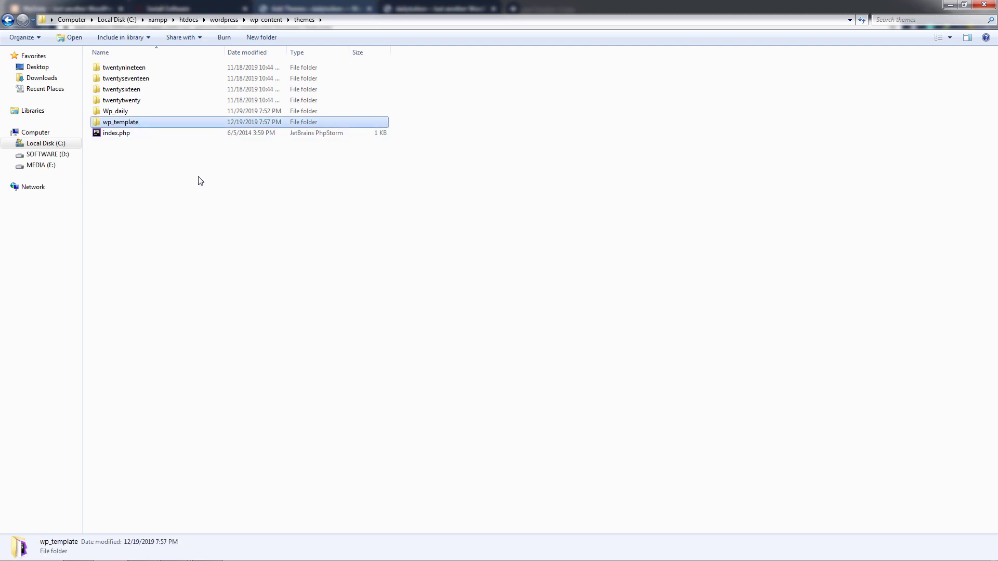
left_click(184, 124)
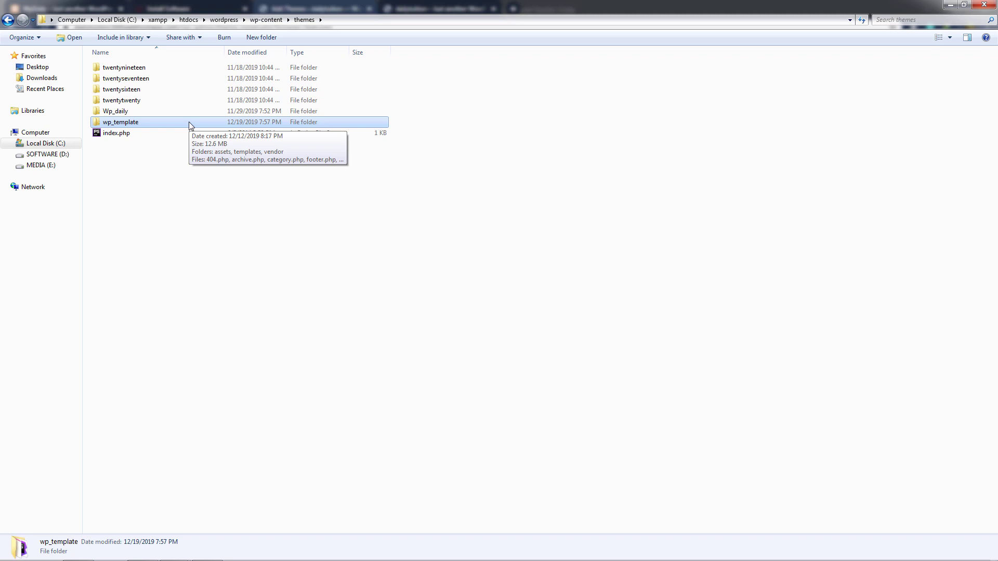
right_click(189, 122)
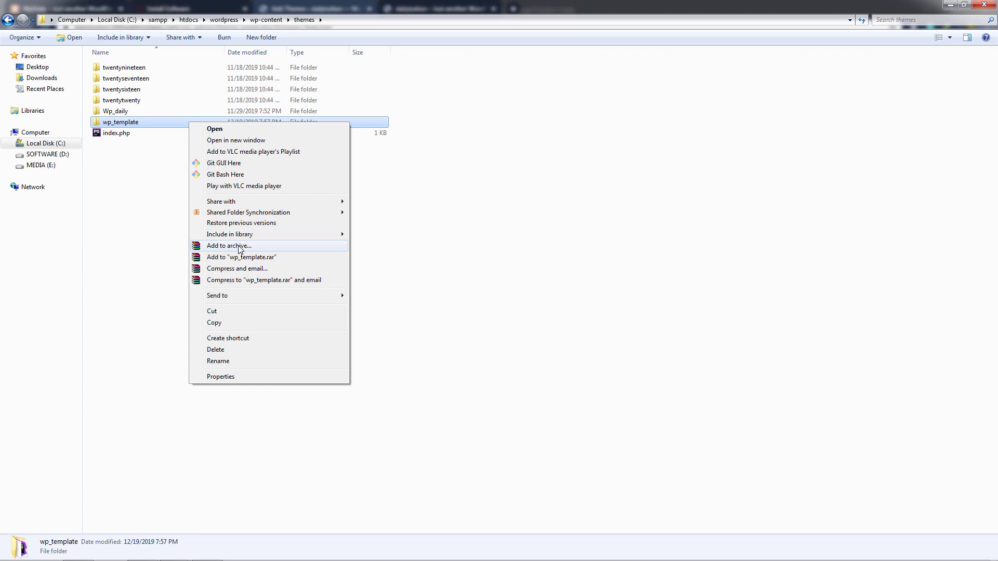
Archive the wp_template folder as a ZIP file with WinRAR
left_click(239, 247)
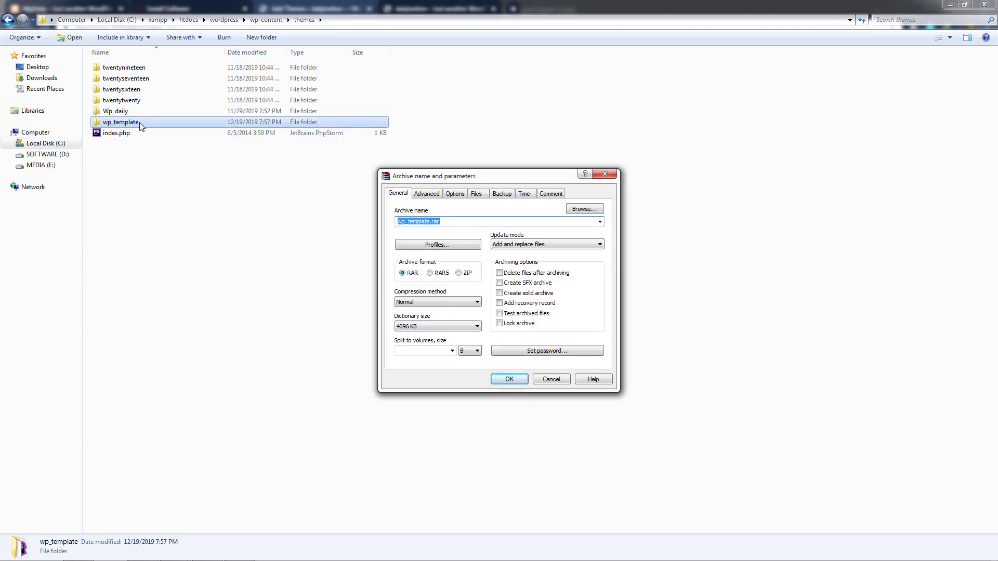
left_click(458, 273)
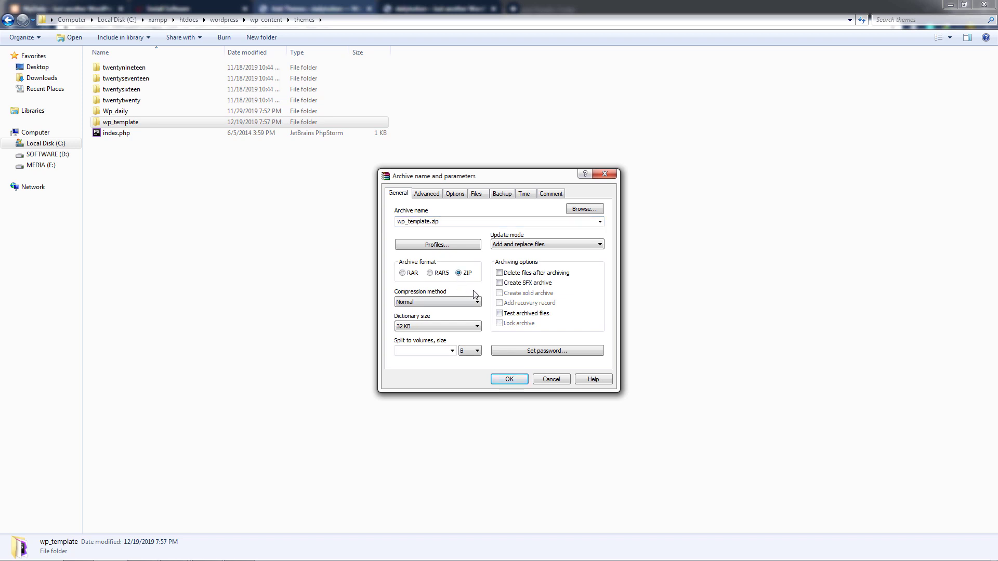
key("Return")
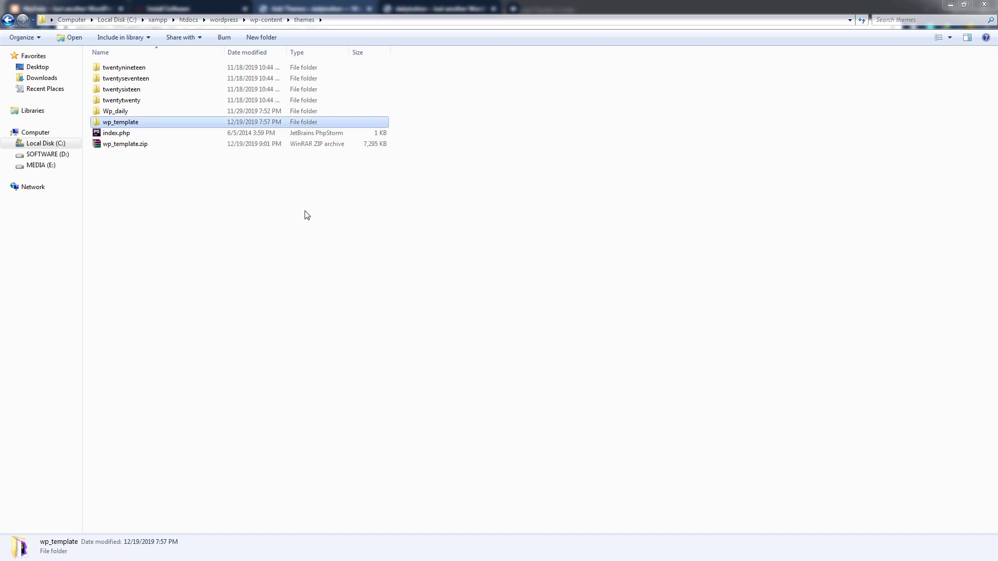
Rename the new archive to dailytuition.zip and return to the theme upload page
left_click(154, 147)
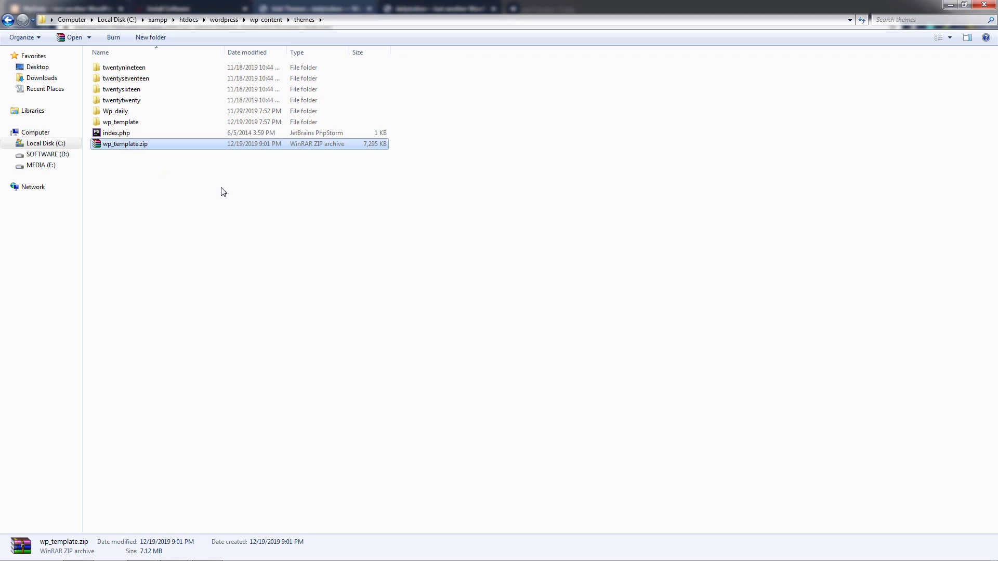
key("F2")
type("dailyt")
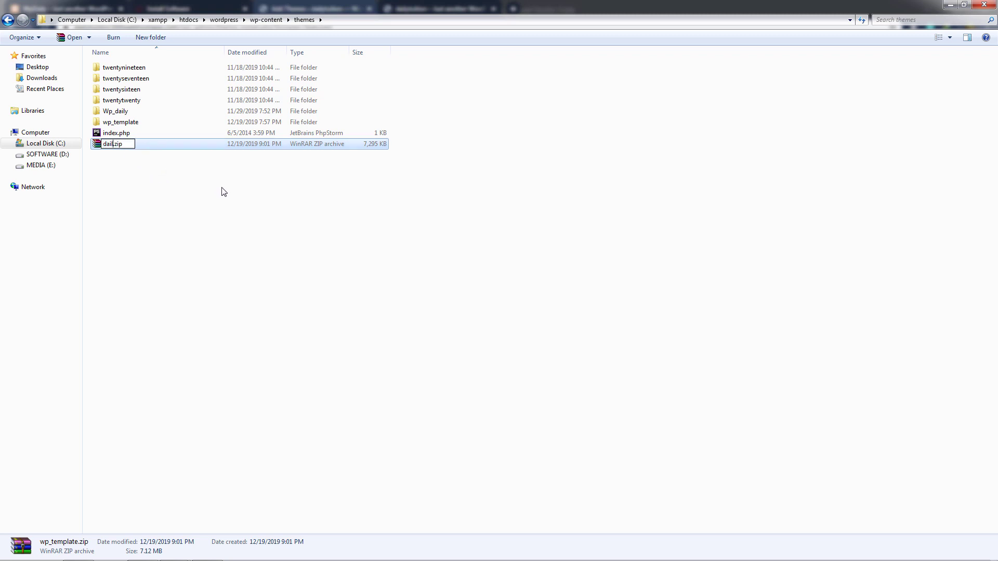
type("uition")
key("Return")
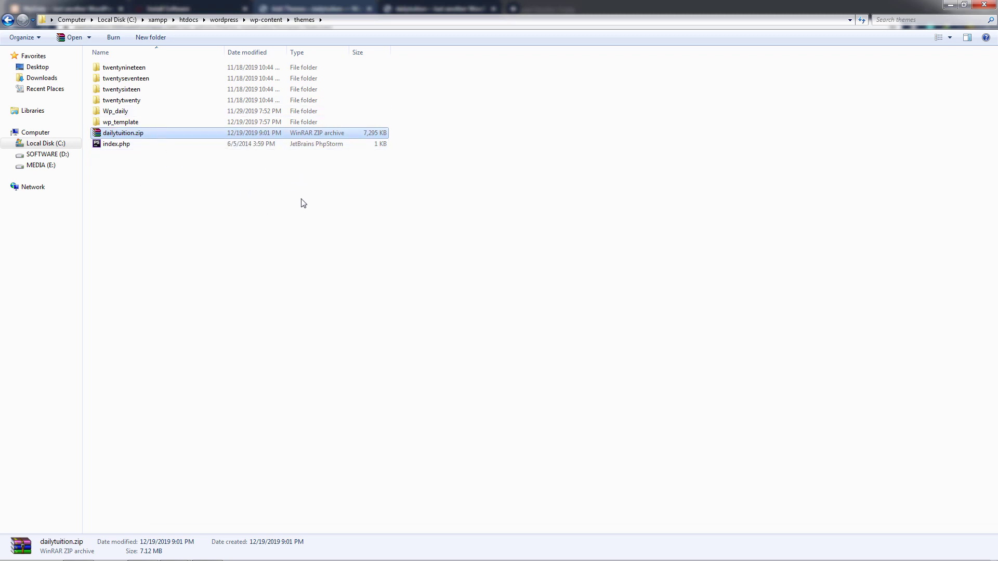
key("alt+Tab")
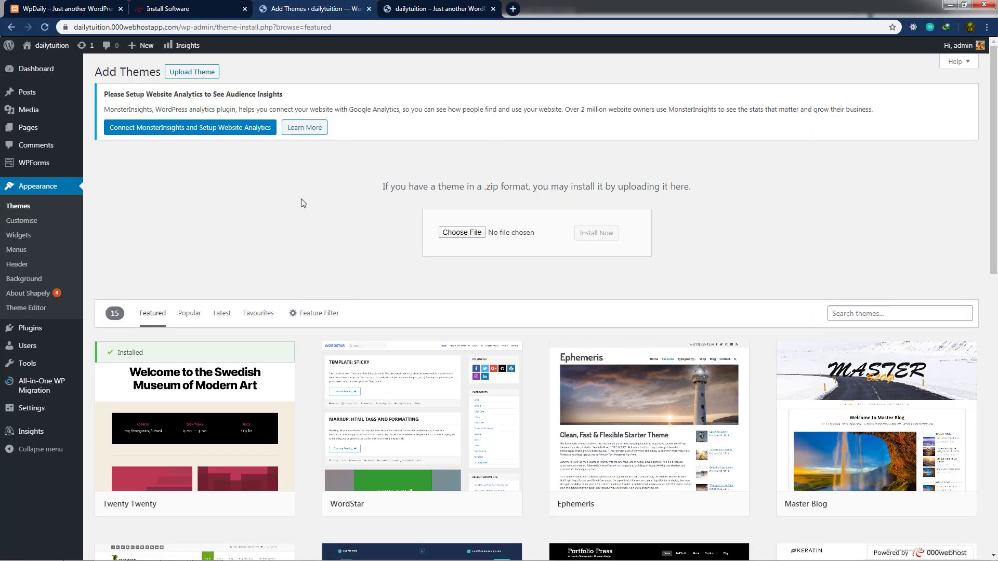
Upload and install dailytuition.zip, then activate the Daily Tuition theme
left_click(462, 234)
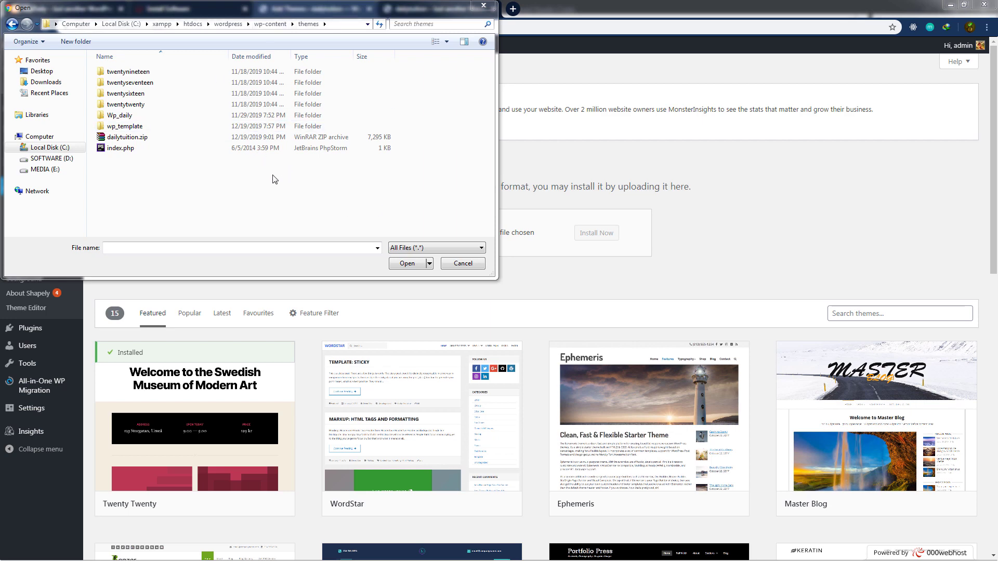
left_click(129, 139)
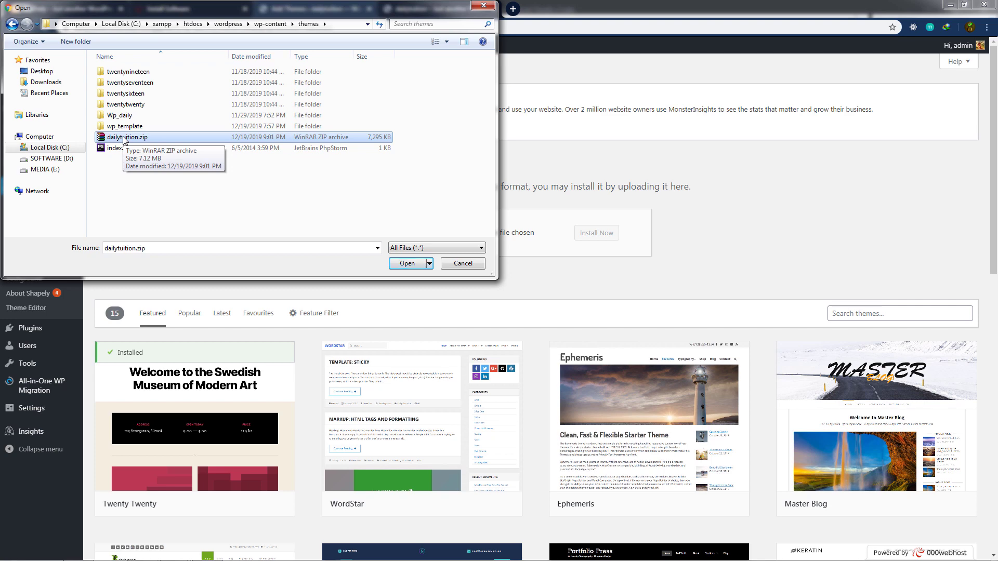
left_click(407, 264)
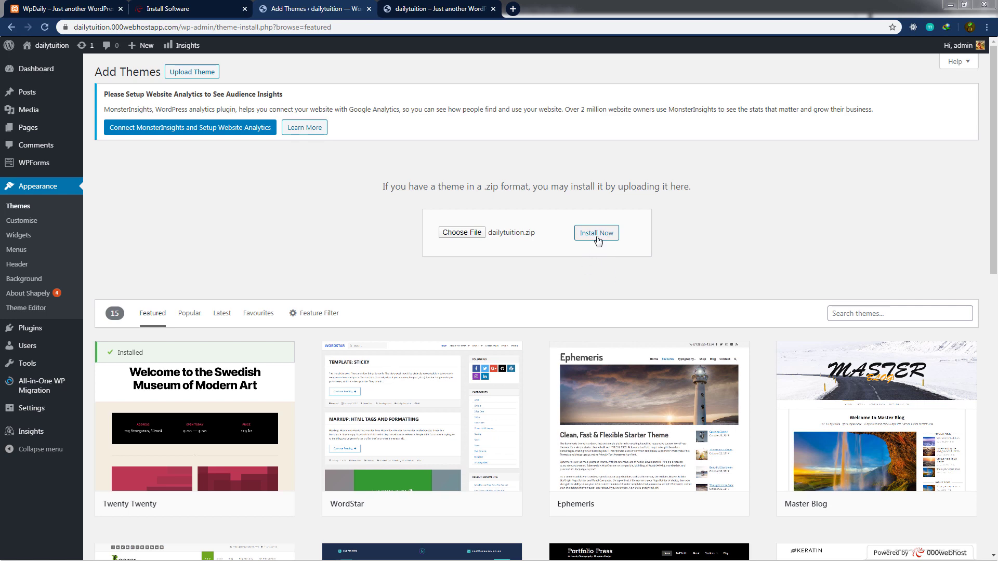
left_click(597, 234)
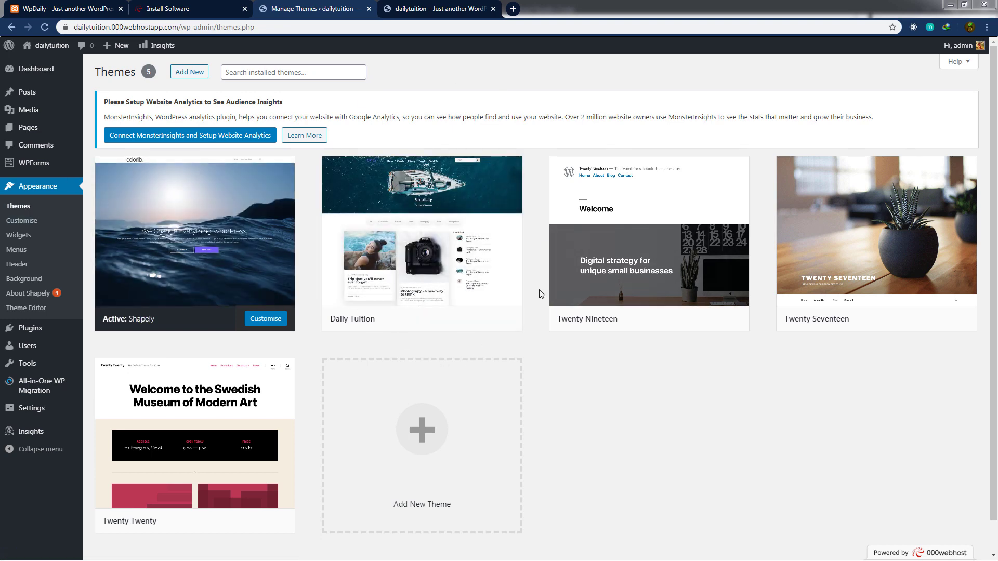
left_click(444, 320)
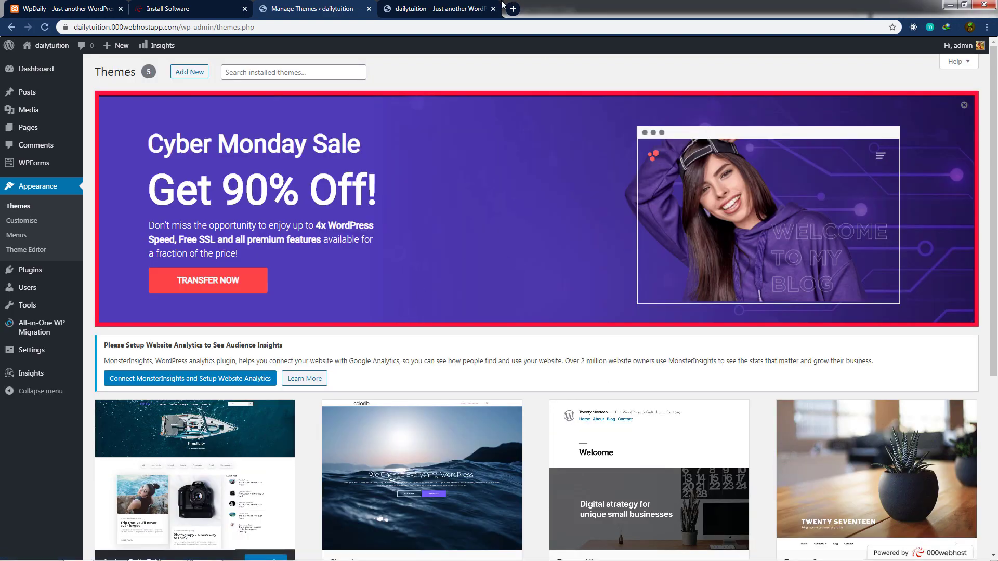
left_click(438, 9)
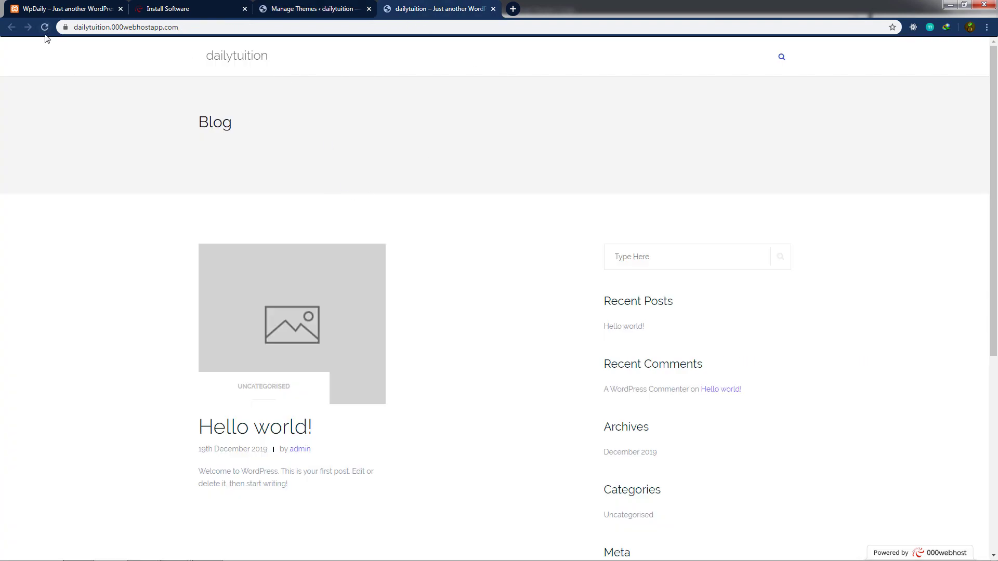
key("F5")
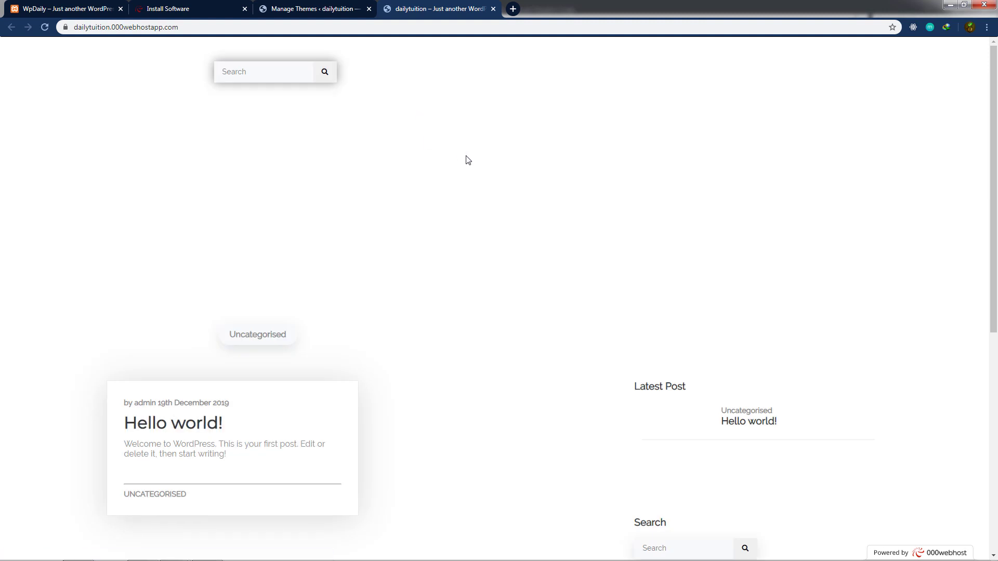
scroll(469, 212, "down", 8)
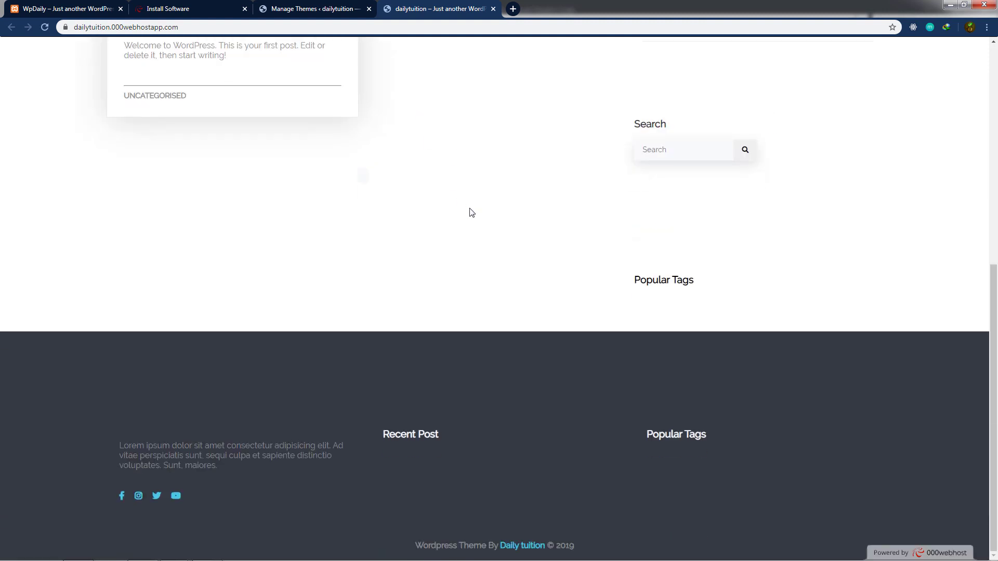
scroll(470, 212, "up", 8)
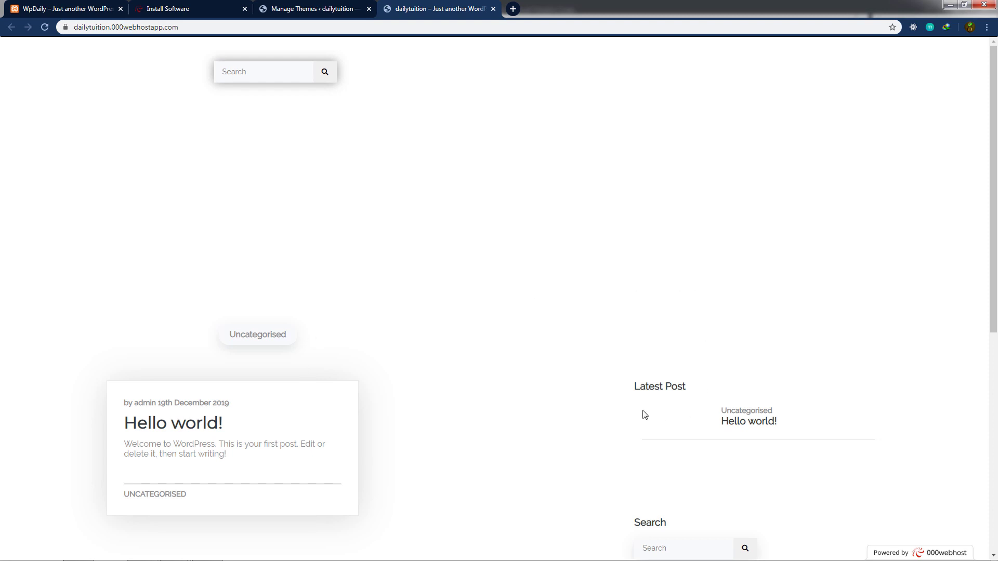
scroll(512, 428, "down", 8)
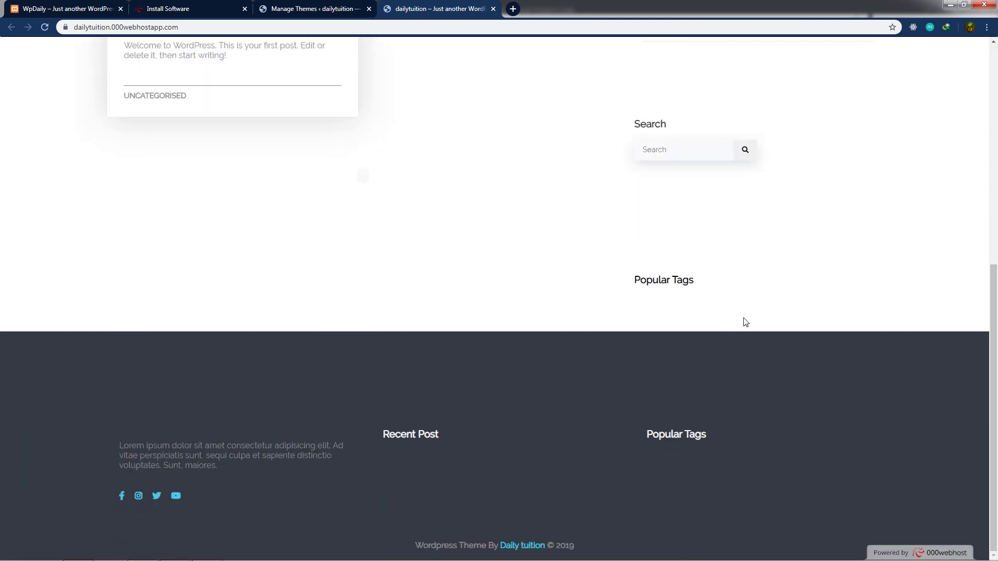
scroll(704, 297, "up", 8)
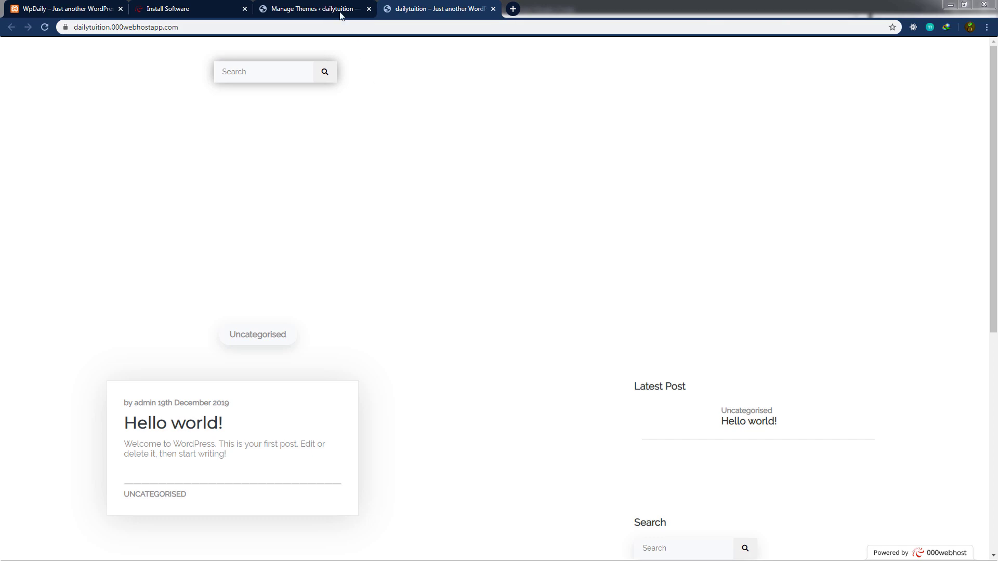
key("ctrl+Page_Up")
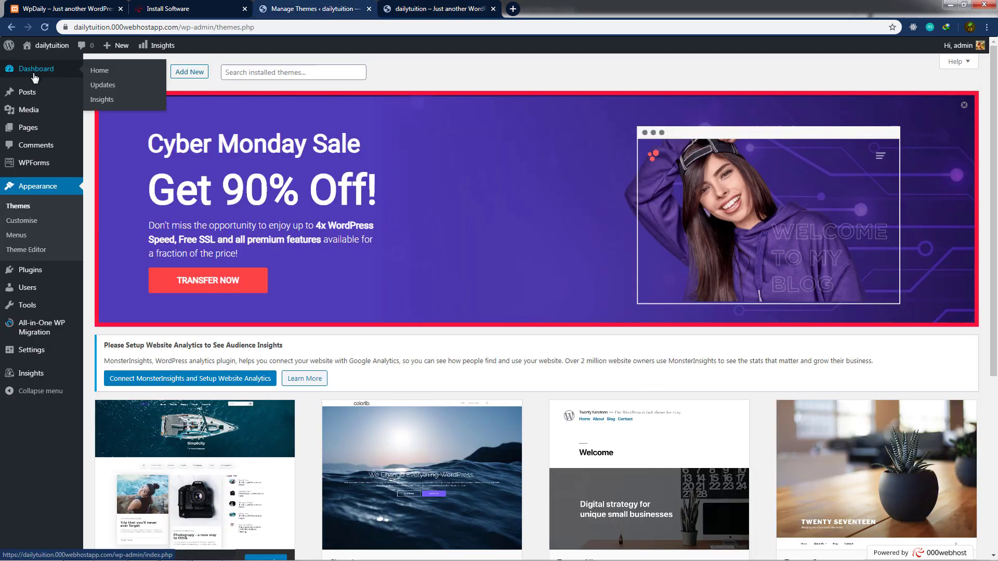
Create a new menu named Primary Menu
left_click(17, 236)
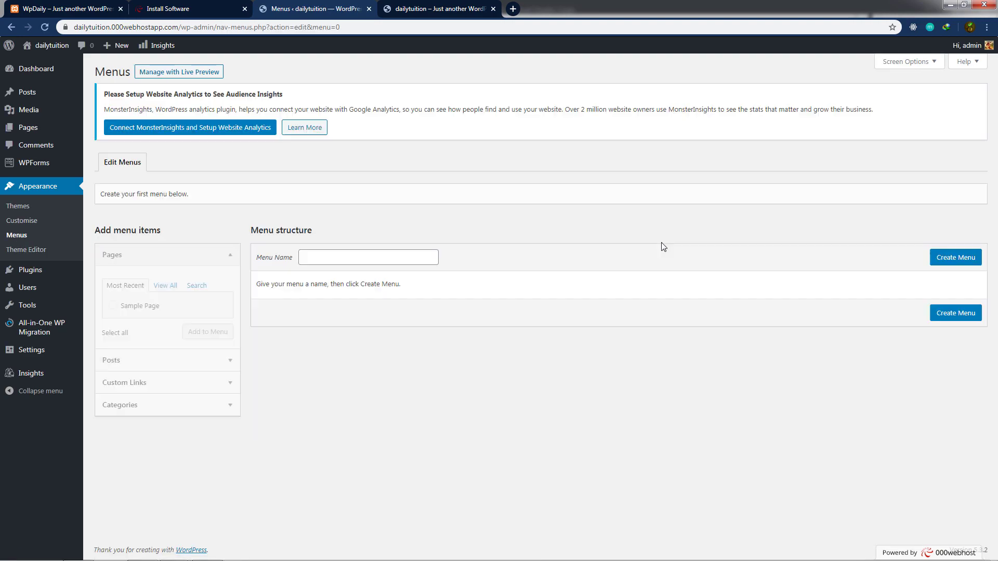
left_click(353, 263)
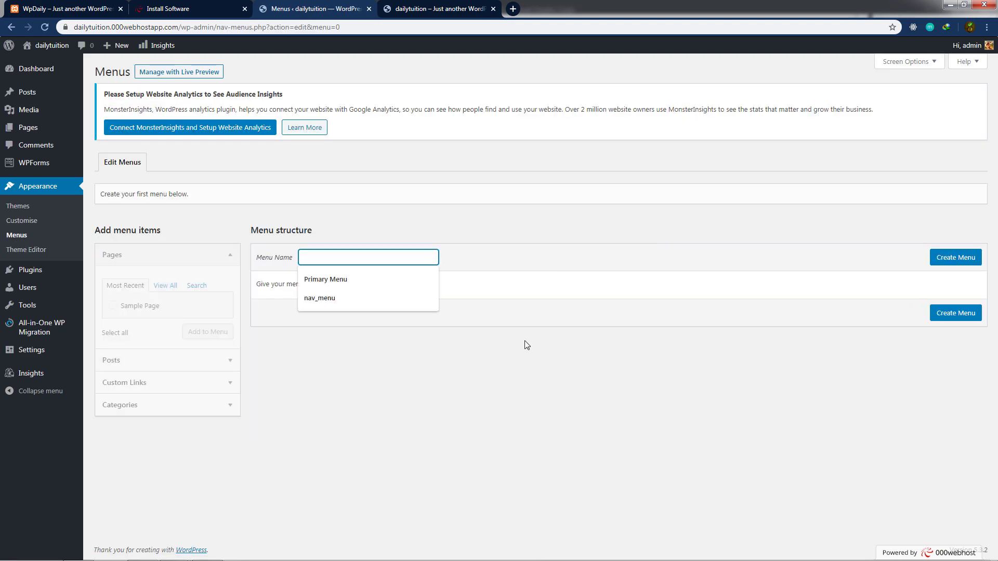
key("Down")
key("Return")
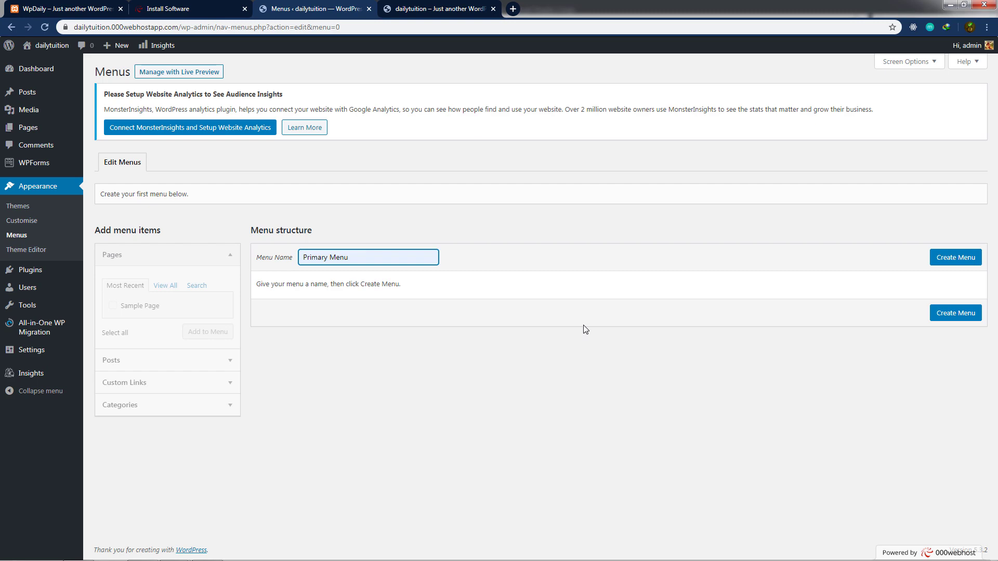
left_click(961, 257)
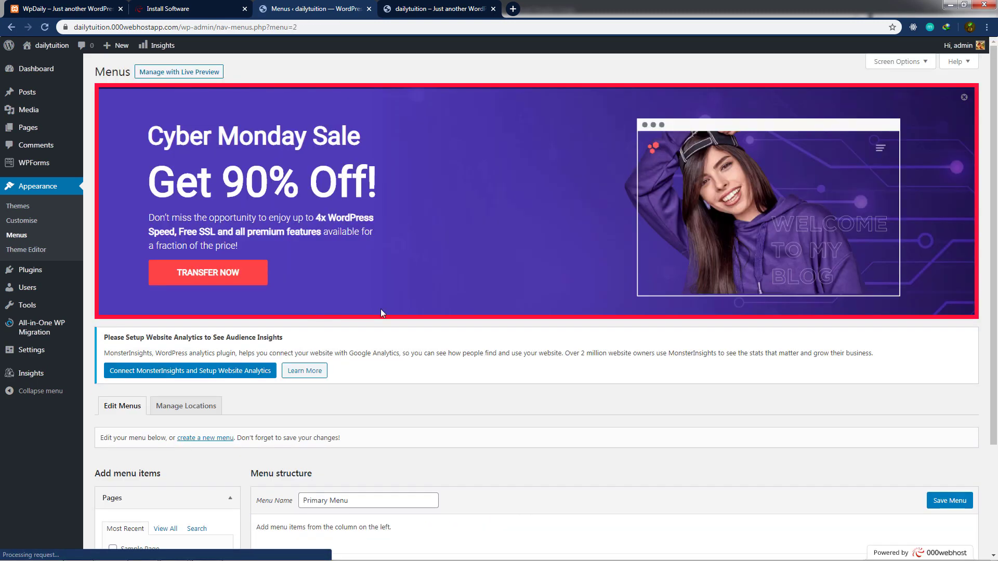
Add the Uncategorised category to Primary Menu
scroll(484, 305, "down", 3)
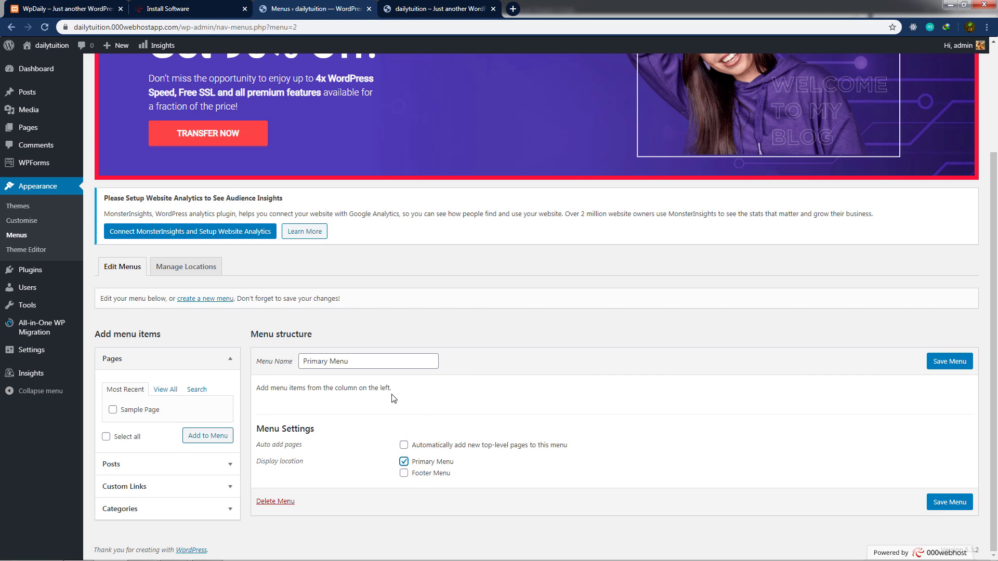
left_click(177, 509)
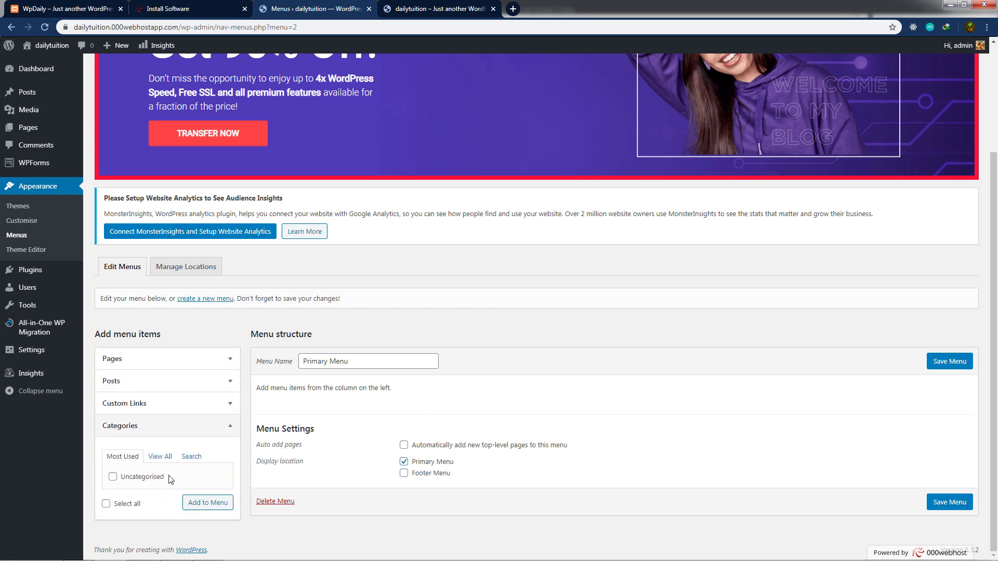
left_click(112, 478)
left_click(203, 507)
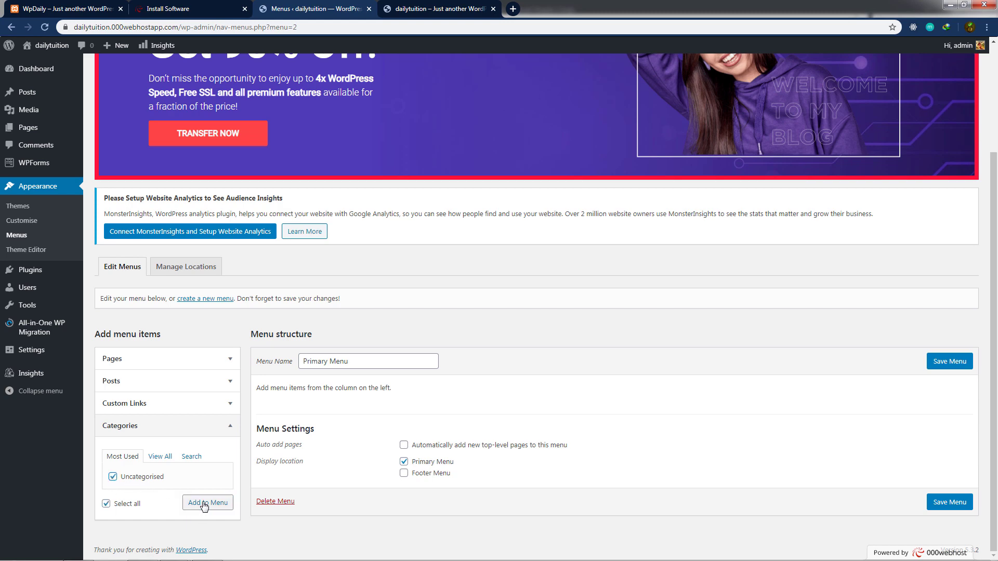
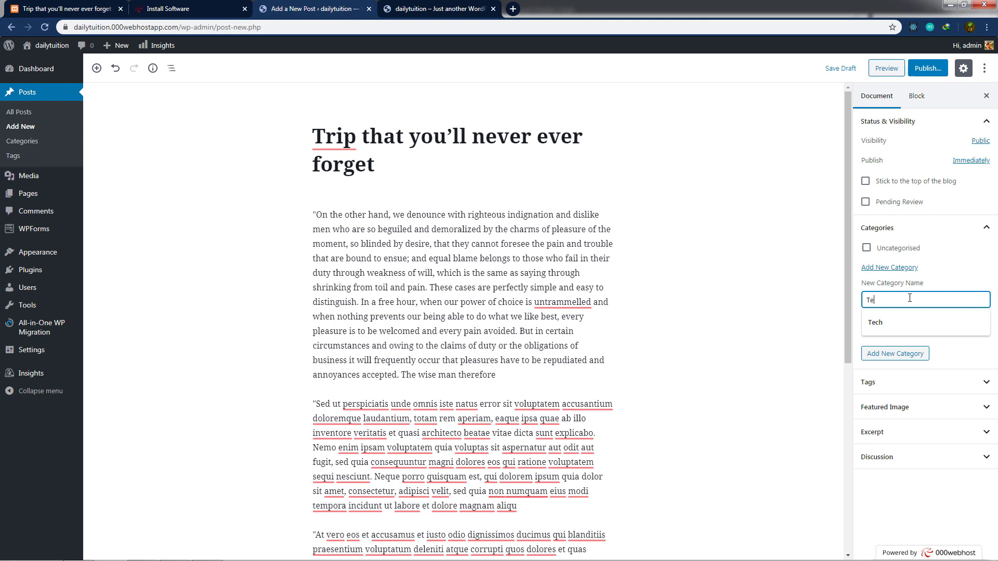
File the post under a new Tech category and tag it Article and All
left_click(913, 360)
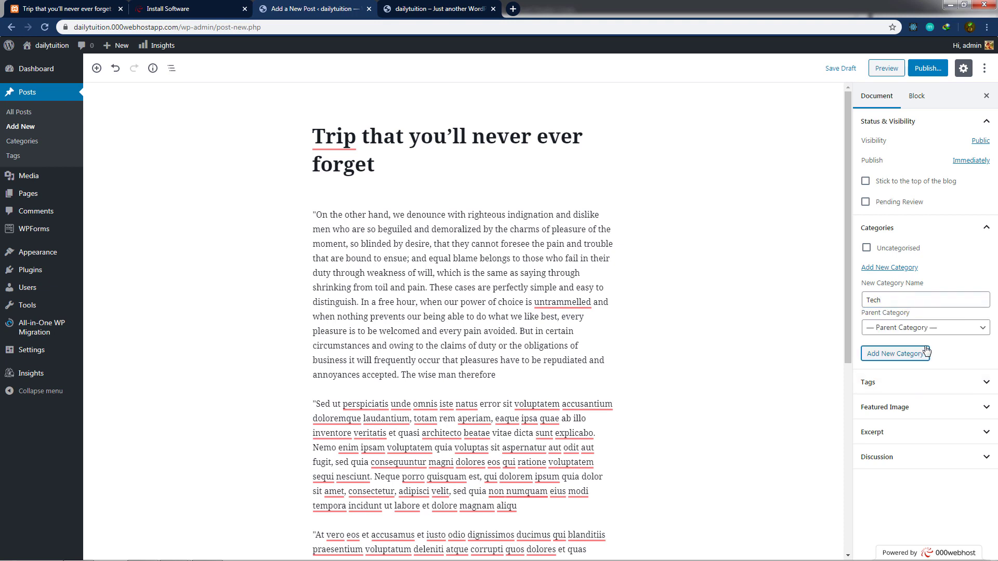
left_click(916, 401)
left_click(915, 430)
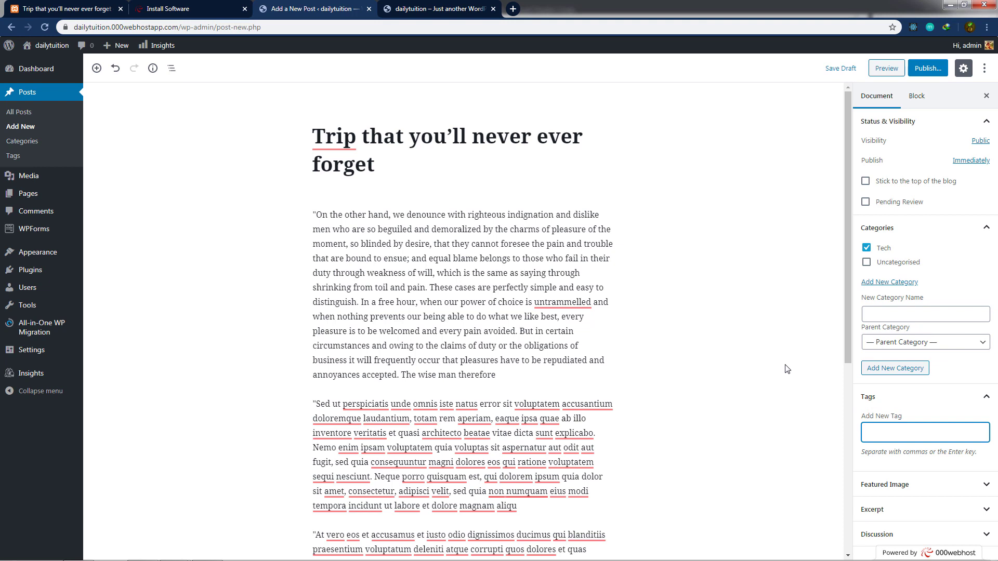
type("Article")
key("Return")
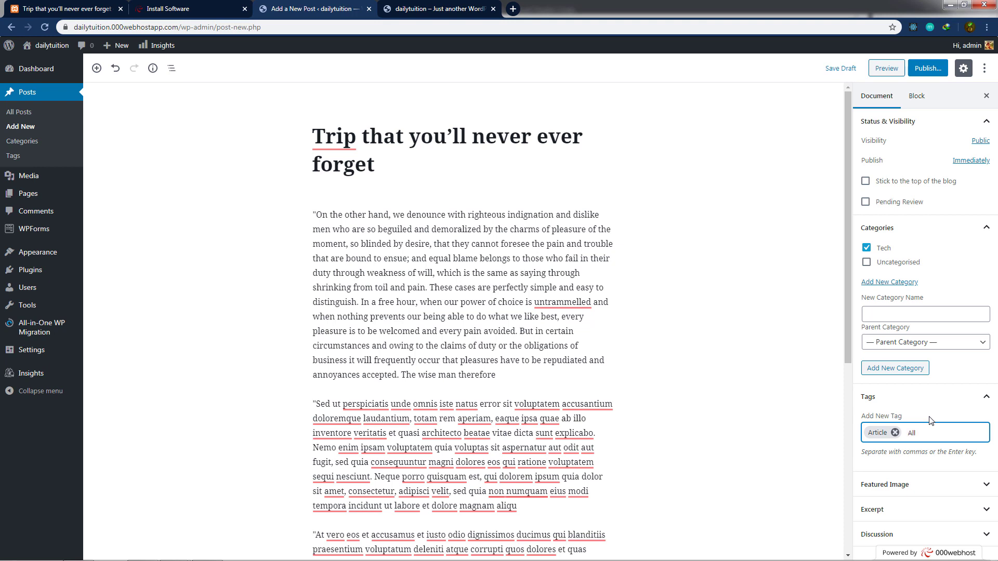
type("All")
key("Return")
left_click(904, 236)
Upload 1-1024x777.jpg from the Feature_image folder and set it as the featured image
left_click(903, 253)
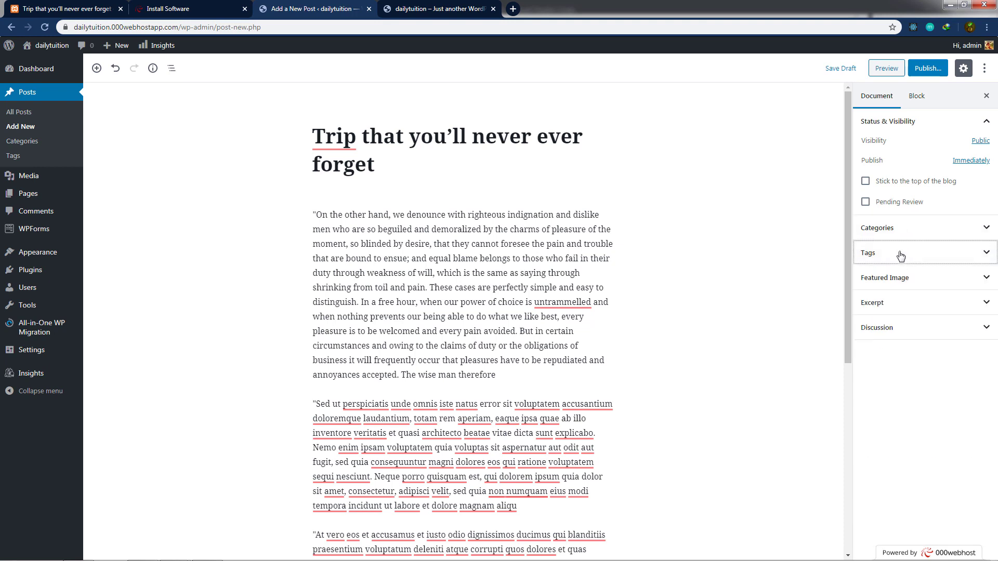
left_click(890, 281)
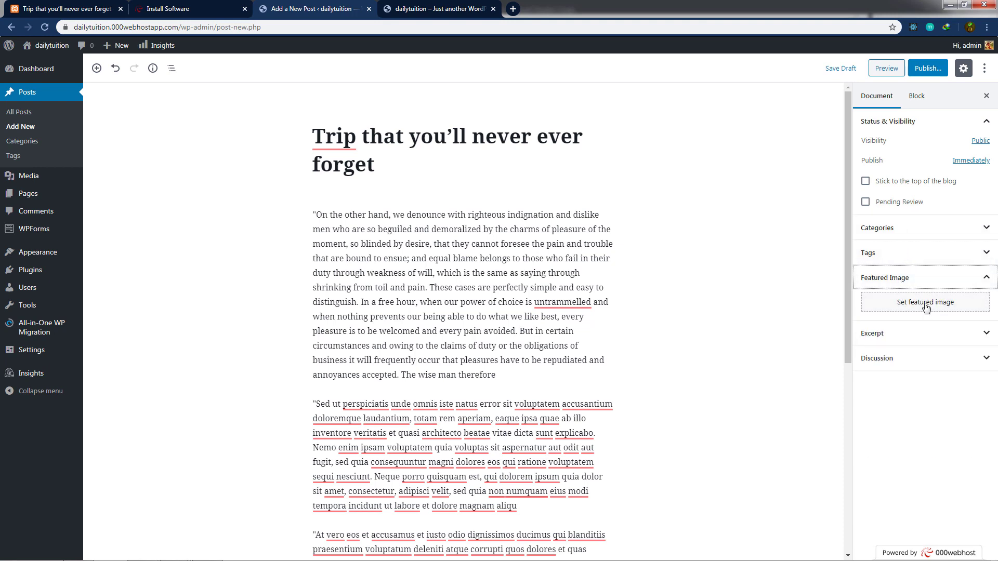
left_click(926, 306)
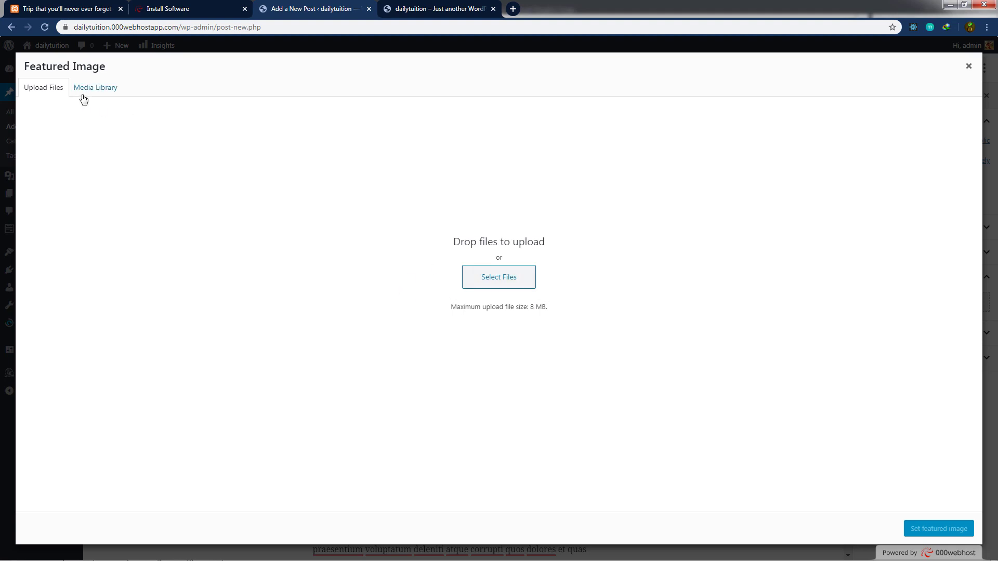
left_click(470, 273)
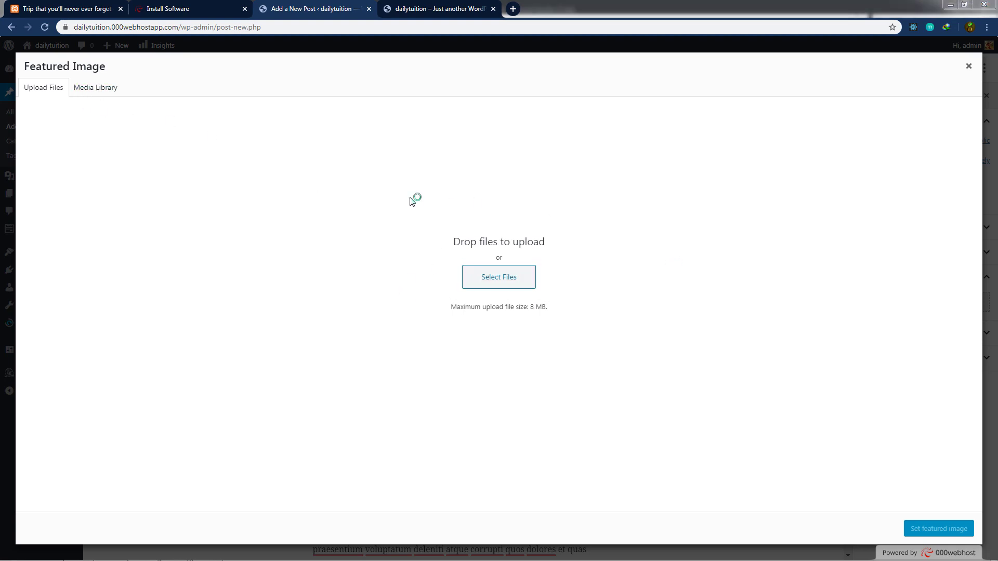
double_click(125, 127)
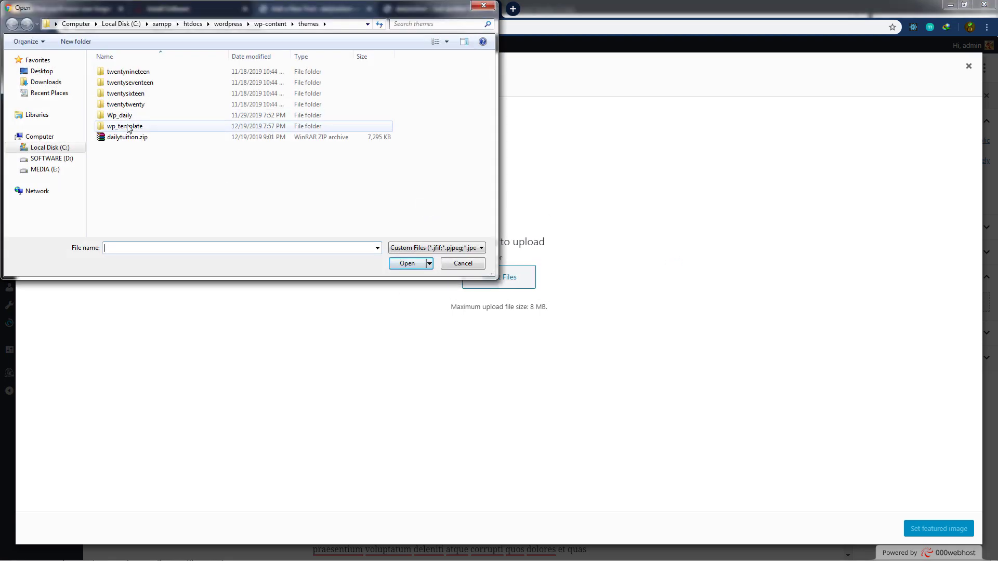
double_click(129, 76)
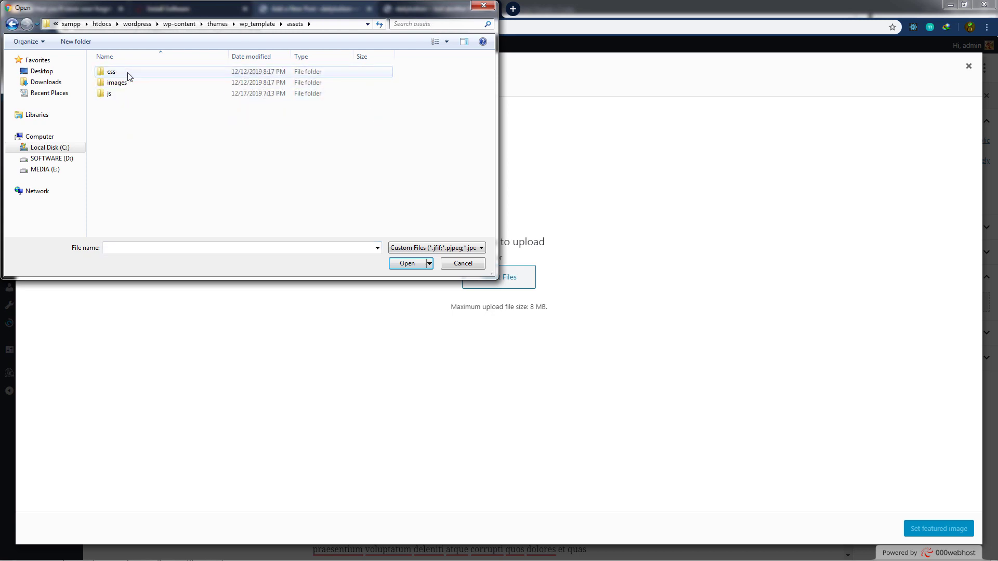
double_click(132, 87)
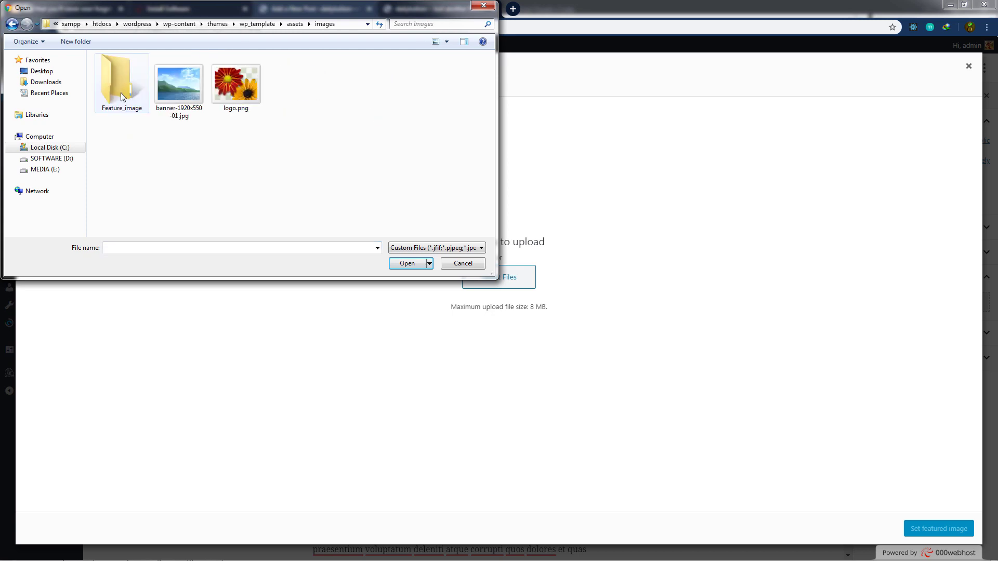
key("Return")
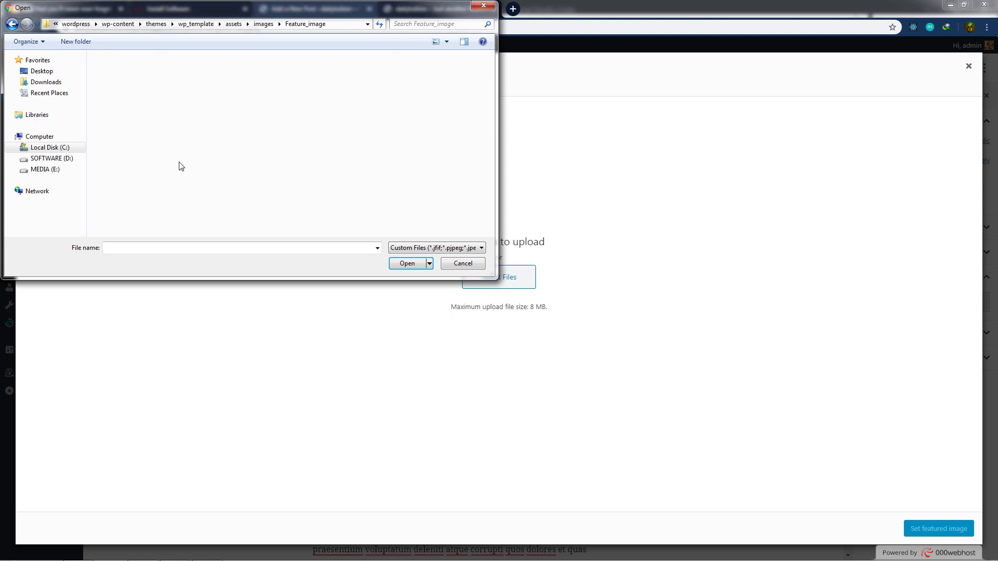
left_click(122, 92)
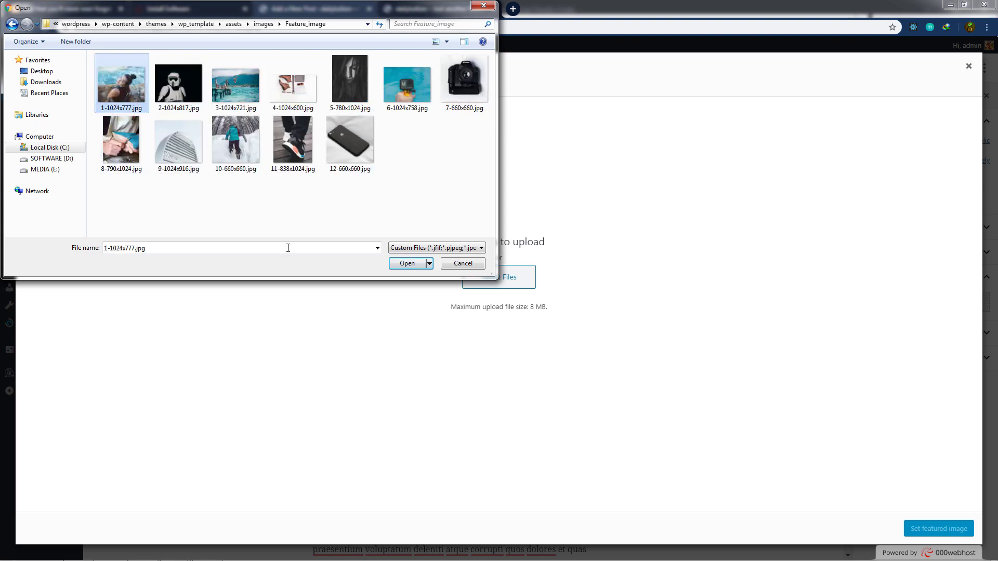
left_click(407, 263)
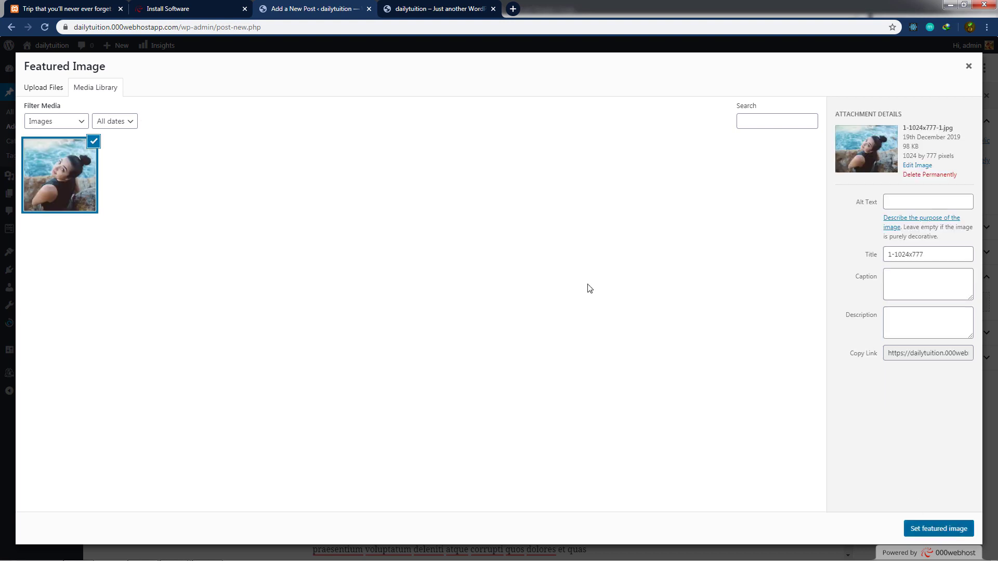
left_click(907, 524)
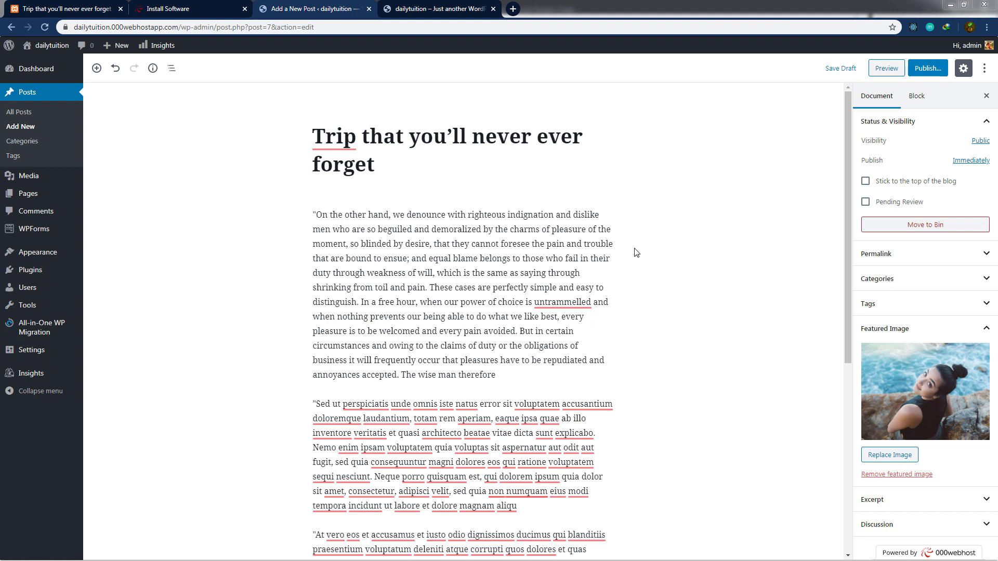
Publish the post, then go to the All Posts list
left_click(928, 70)
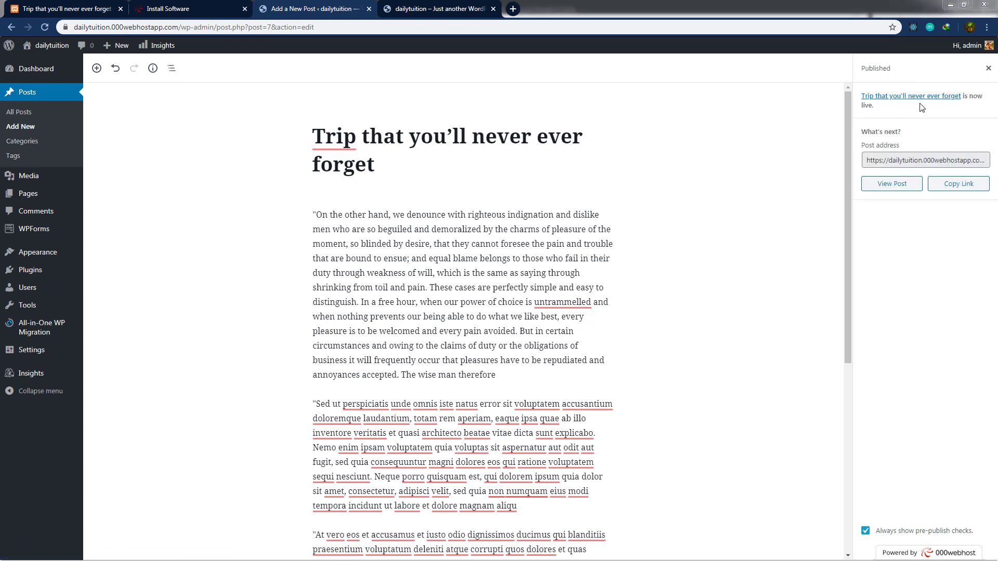
left_click(25, 127)
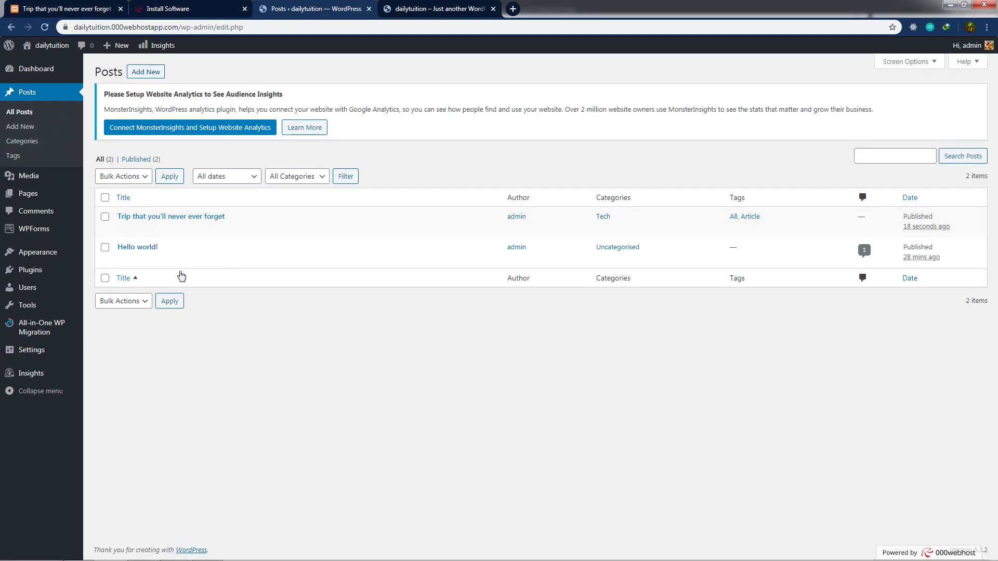
Move the Hello world! post to the Bin using the Move to Bin bulk action
left_click(105, 247)
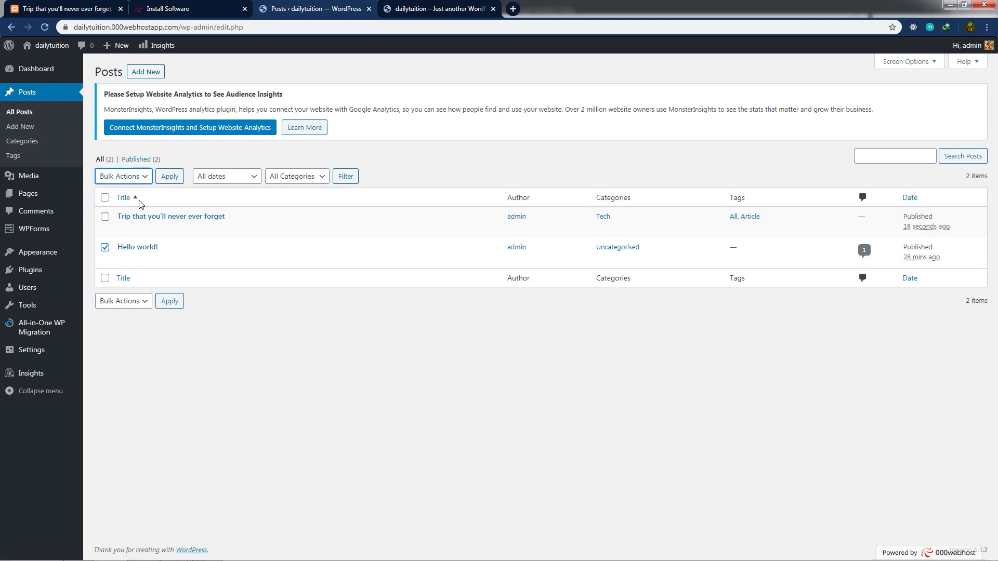
left_click(122, 177)
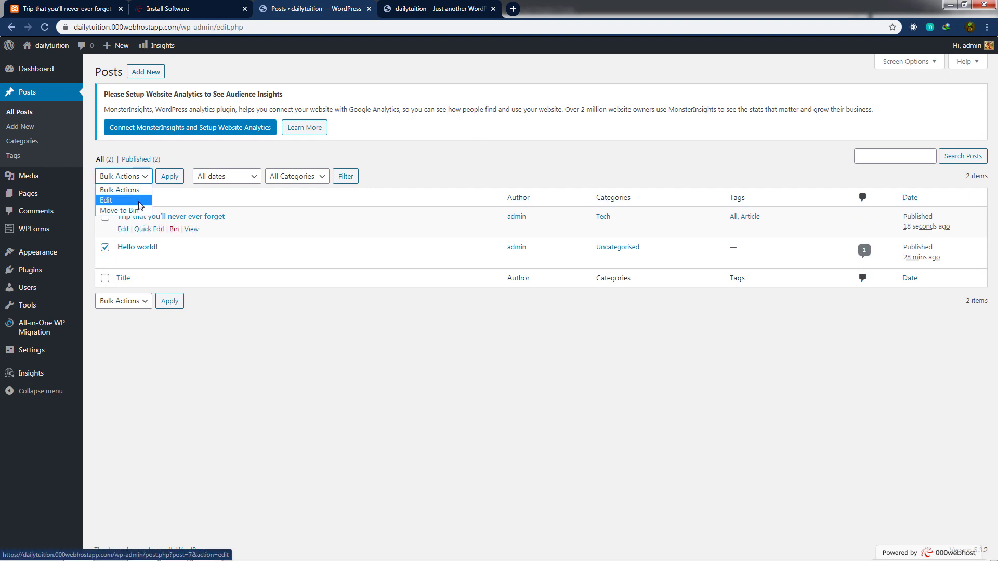
left_click(110, 211)
left_click(356, 180)
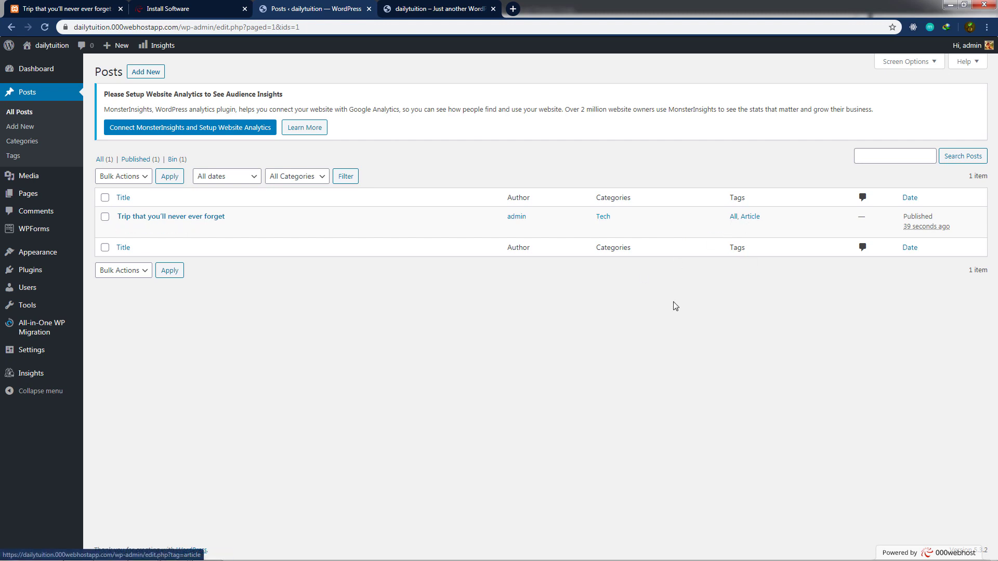
Reload the front-end site and look over the new Tech post, then return to the Posts list
left_click(443, 6)
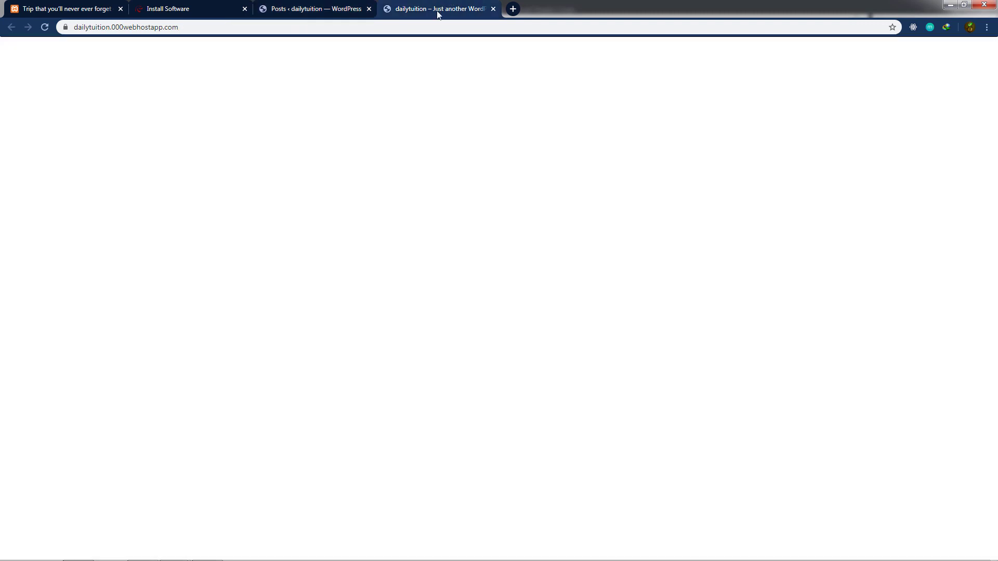
key("F5")
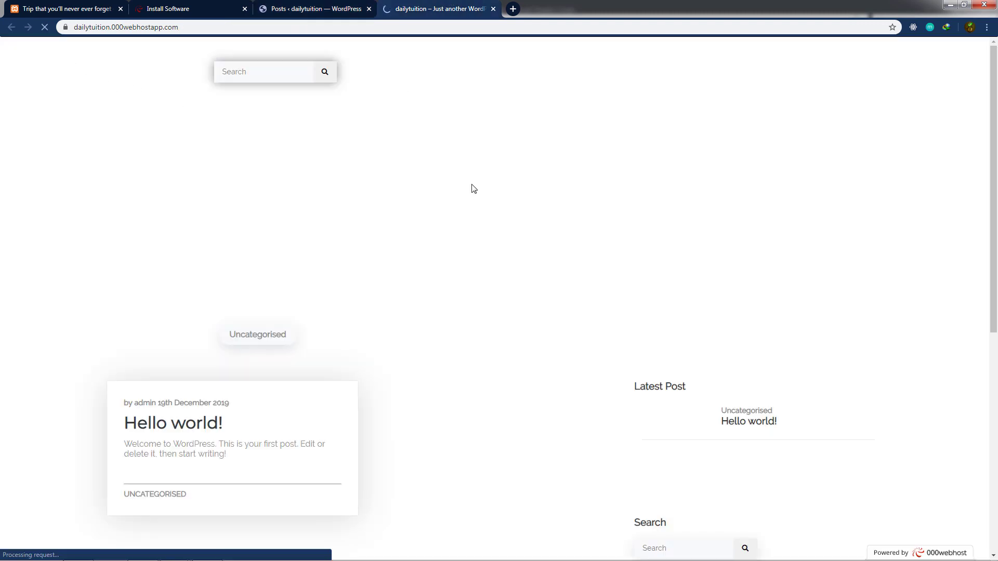
scroll(465, 208, "down", 6)
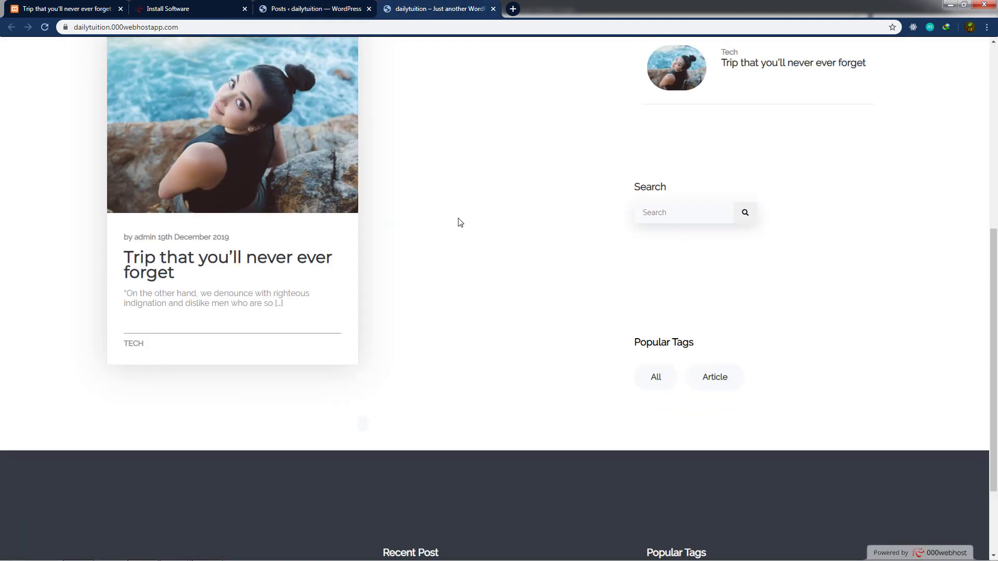
scroll(460, 222, "up", 2)
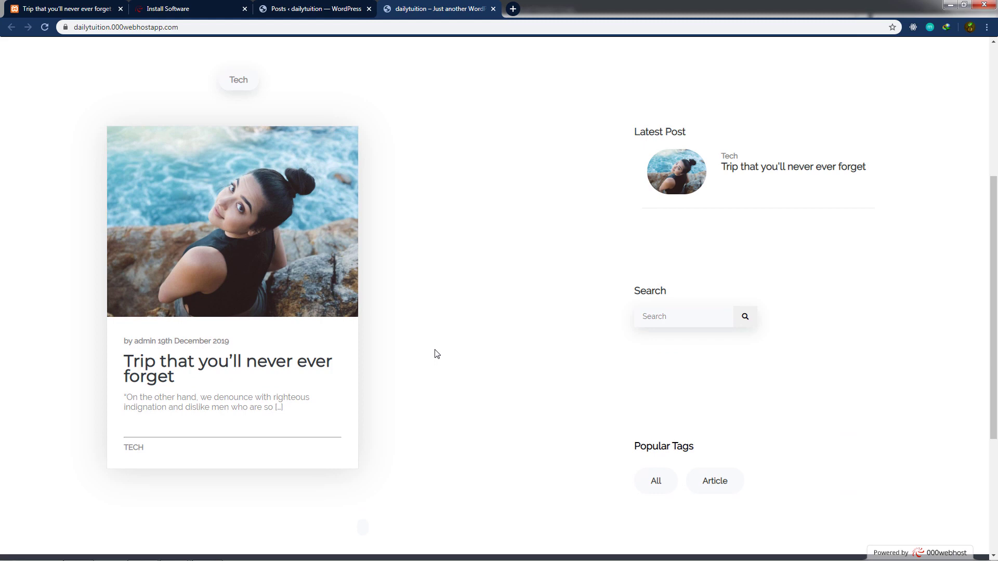
scroll(374, 188, "up", 1)
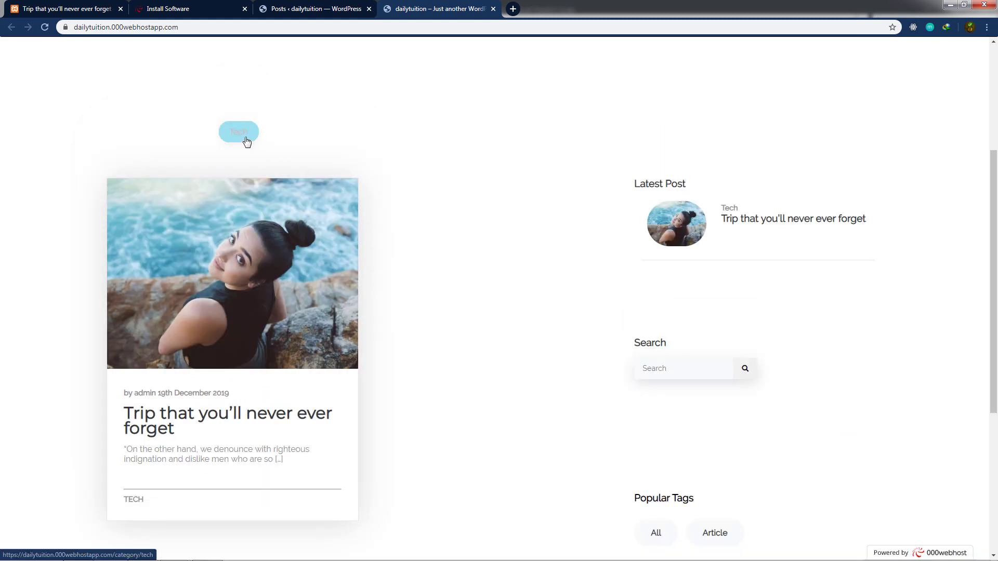
scroll(471, 234, "down", 5)
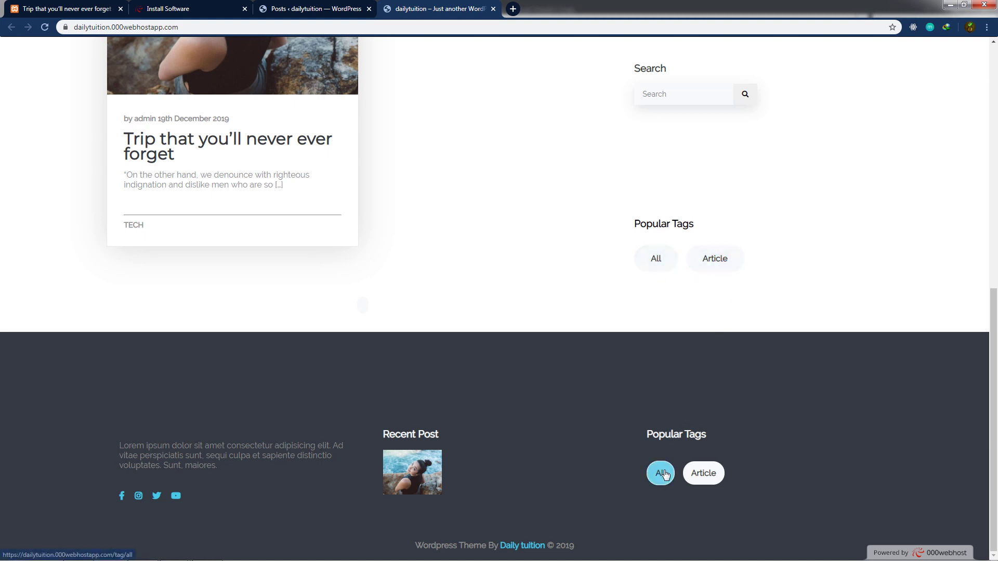
scroll(466, 350, "up", 9)
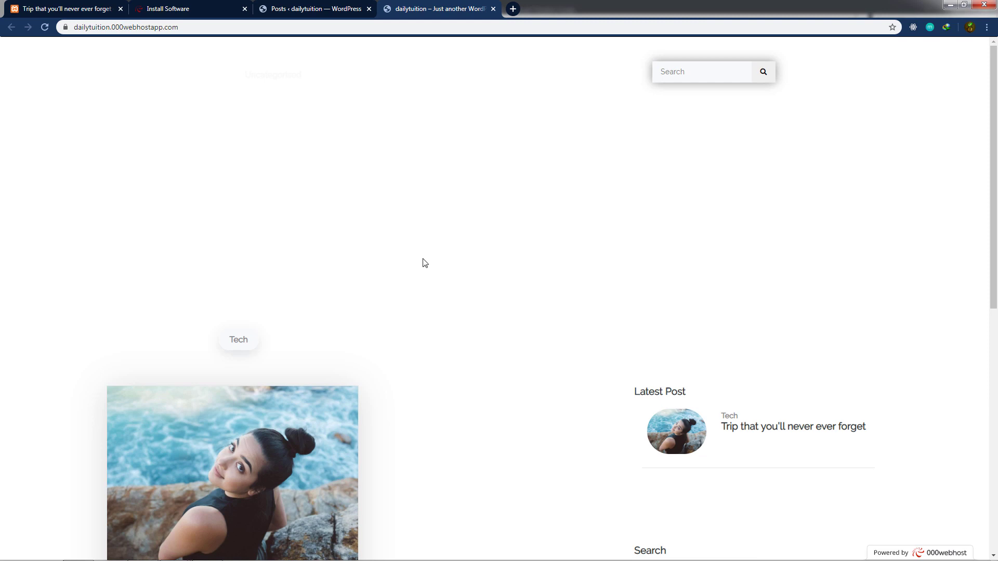
left_click(285, 9)
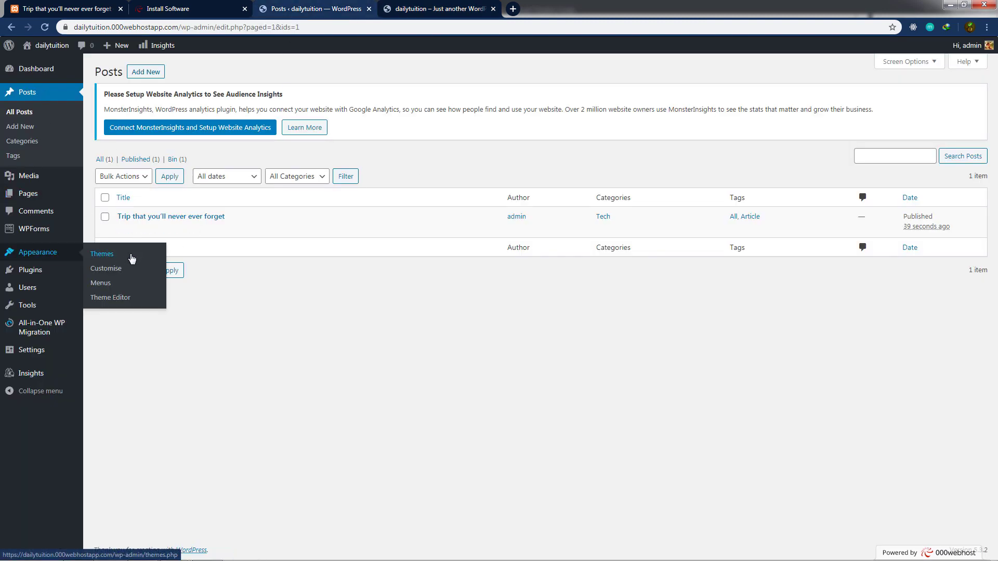
In the Customizer's header settings, upload banner-1920x550-01.jpg and set it as the header image
mouse_move(38, 252)
left_click(130, 277)
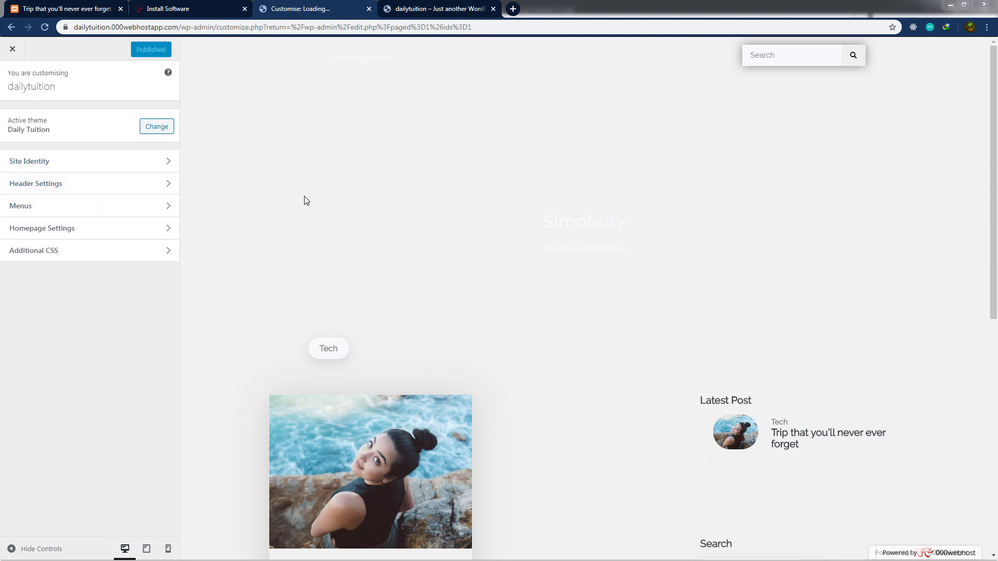
left_click(116, 187)
left_click(79, 140)
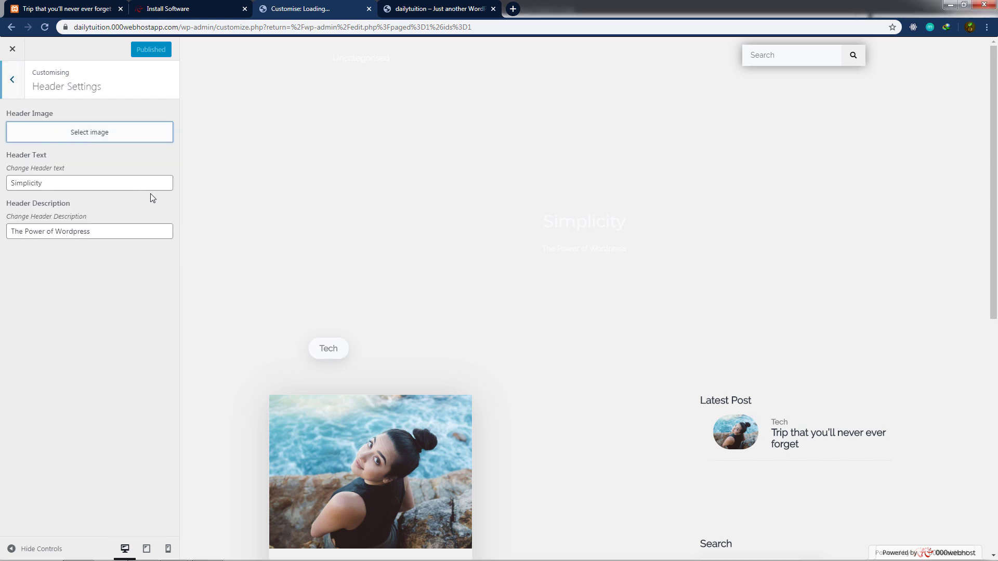
left_click(39, 89)
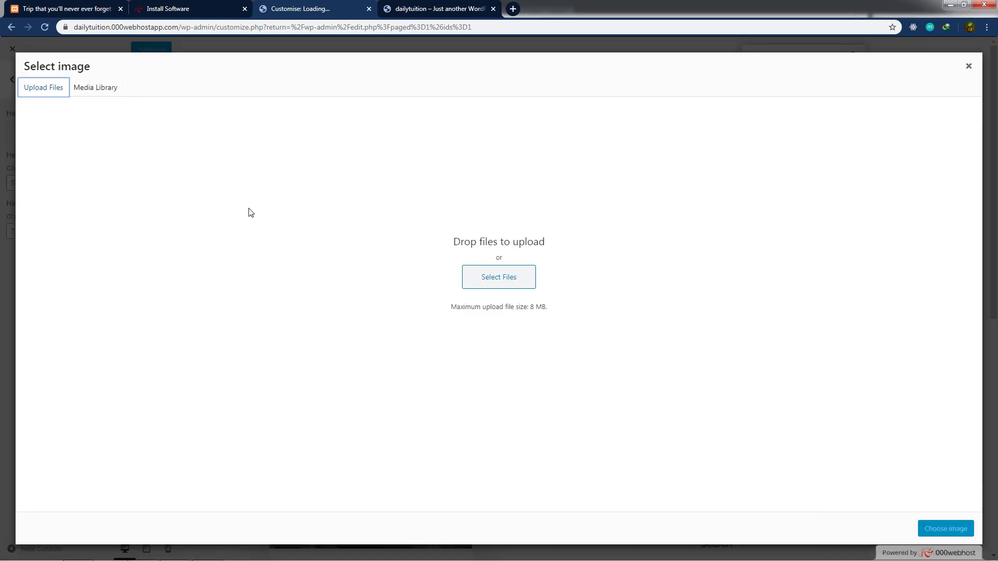
left_click(485, 287)
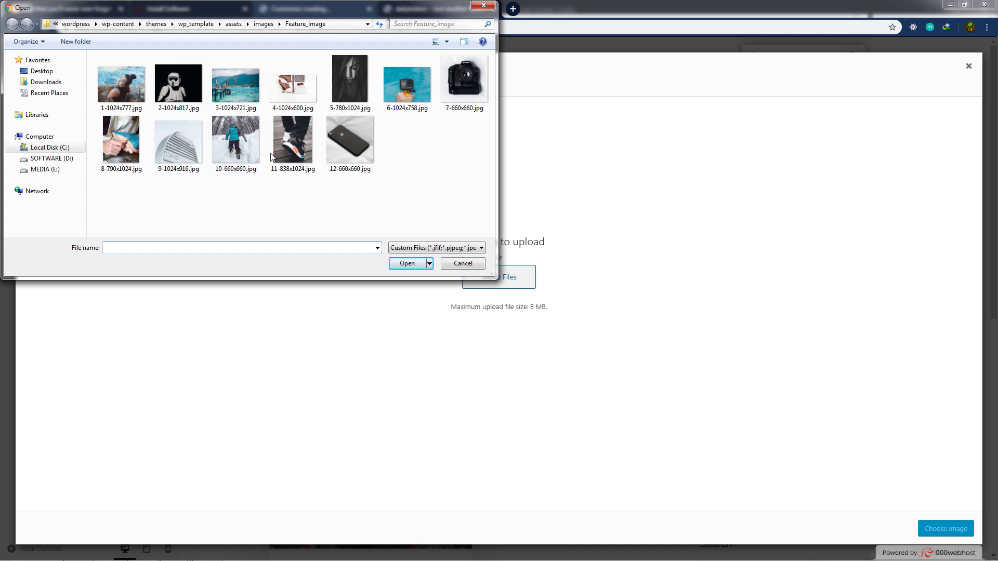
left_click(265, 24)
left_click(178, 96)
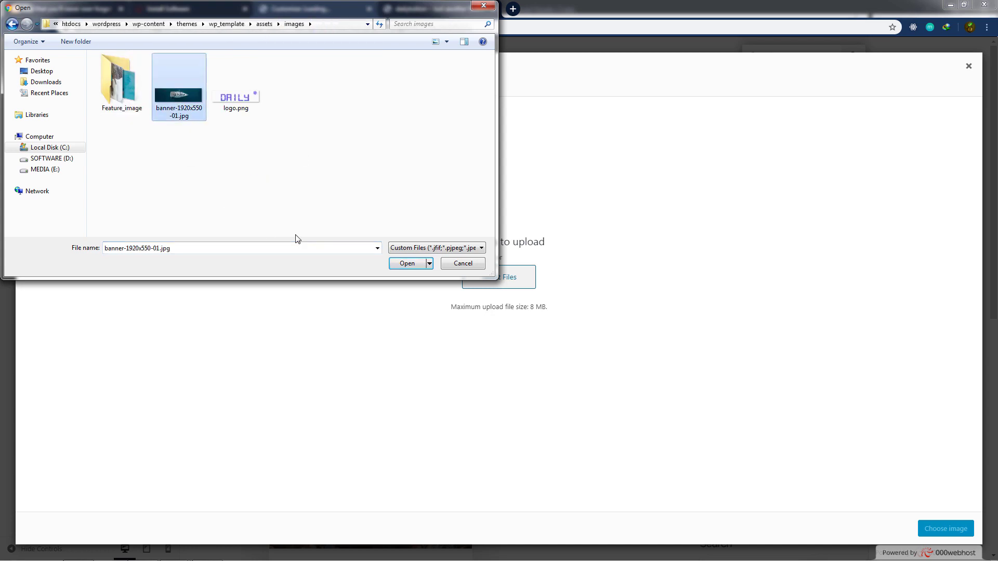
left_click(402, 264)
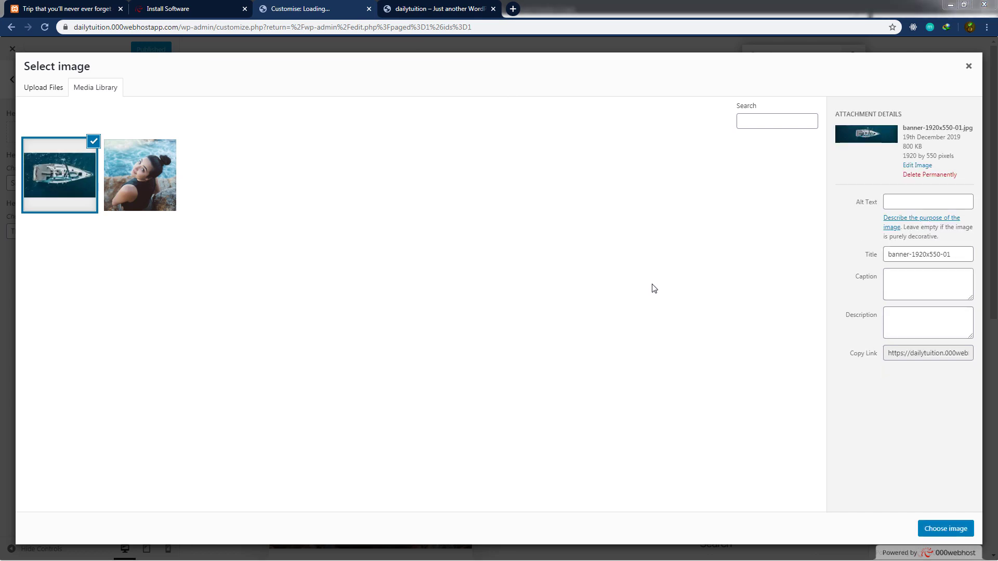
left_click(935, 532)
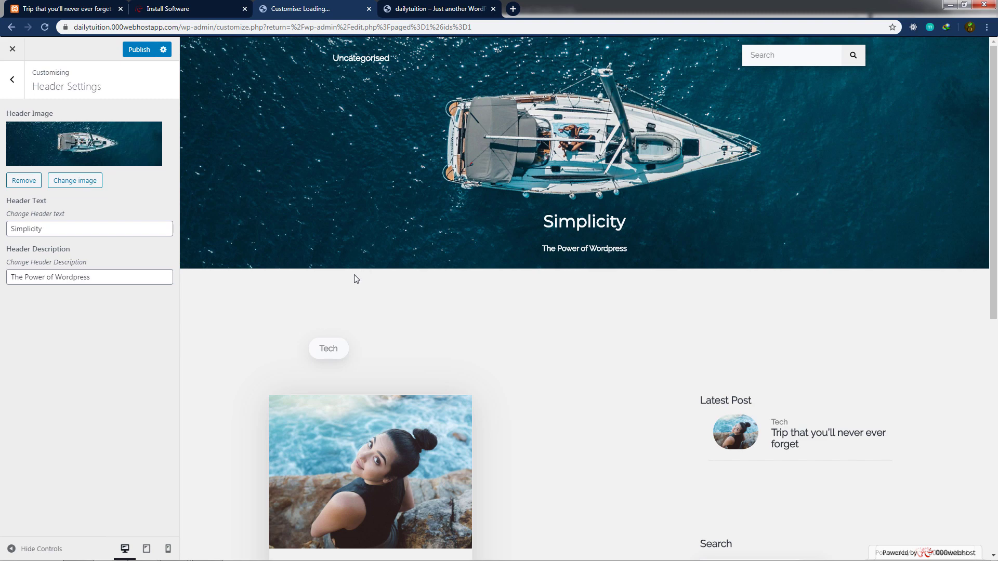
Publish the Simplicity header text and description, then check them on the live site
double_click(79, 229)
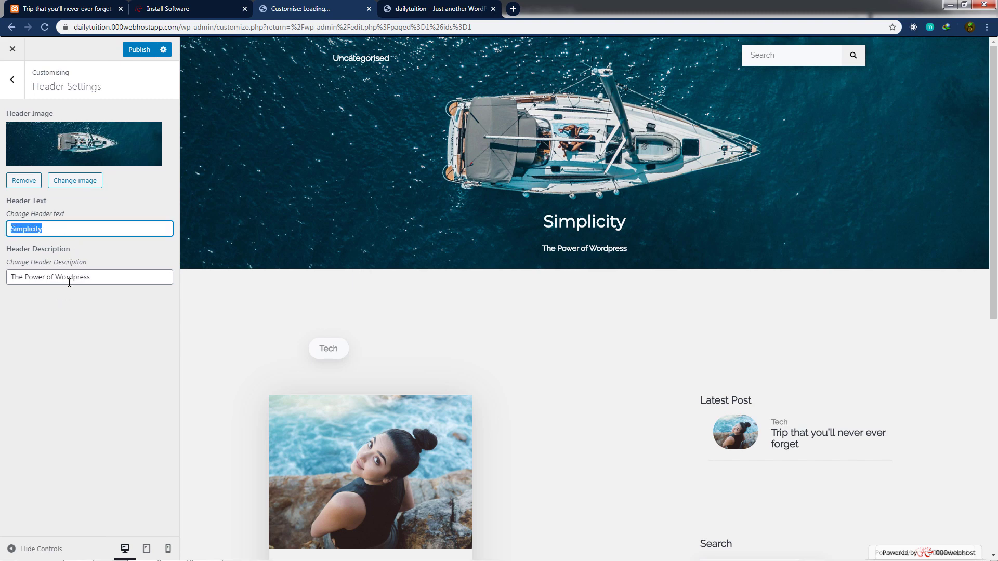
left_click_drag(93, 277, 24, 277)
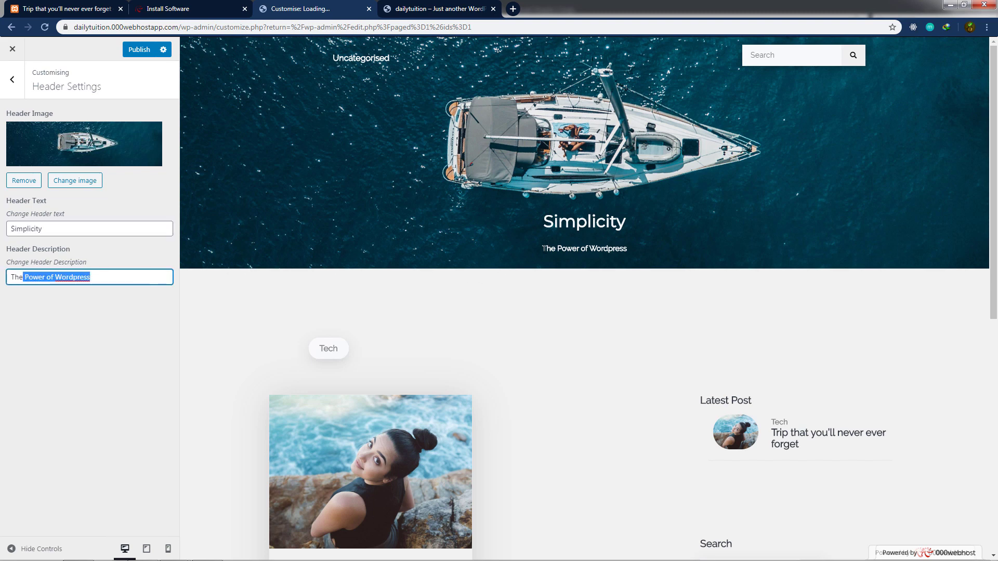
left_click(131, 51)
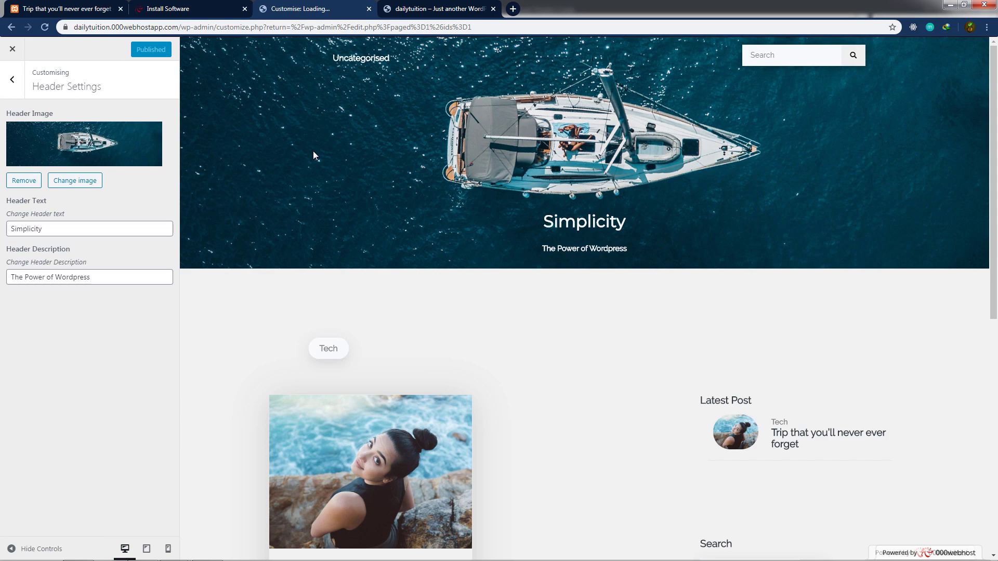
left_click(437, 8)
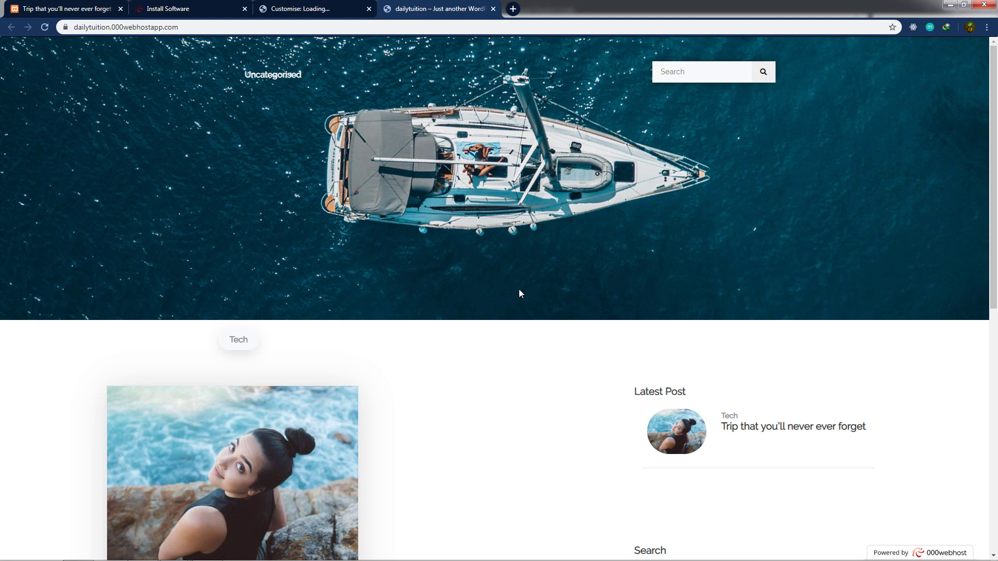
left_click(284, 8)
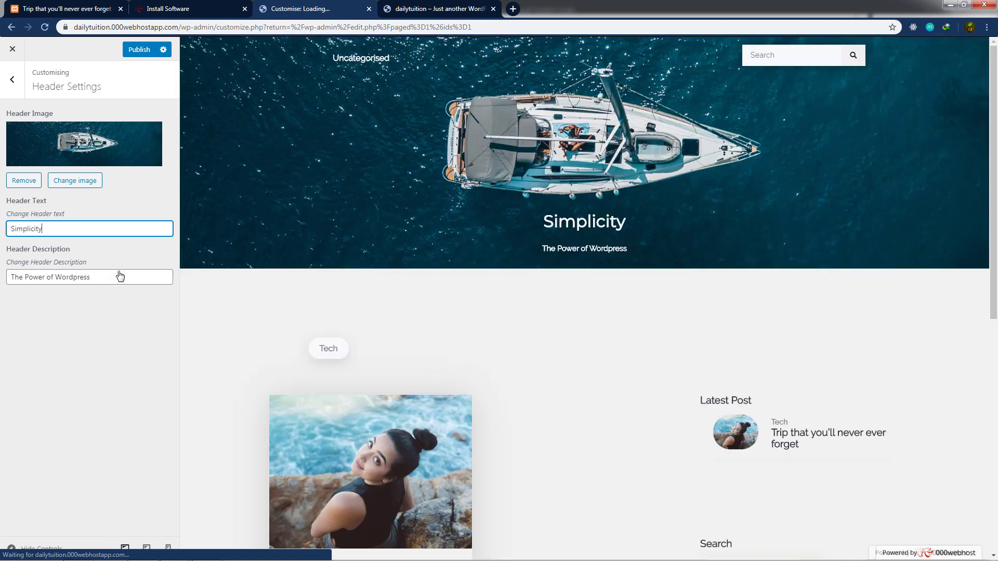
Remove the trailing space from 'The Power of Wordpress', republish, and verify the live site
left_click(120, 276)
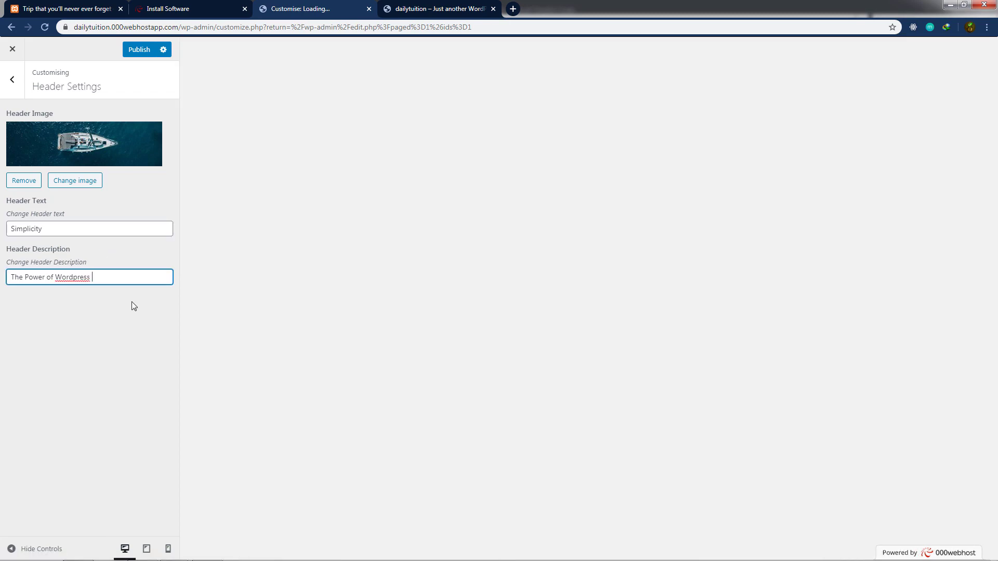
key("BackSpace")
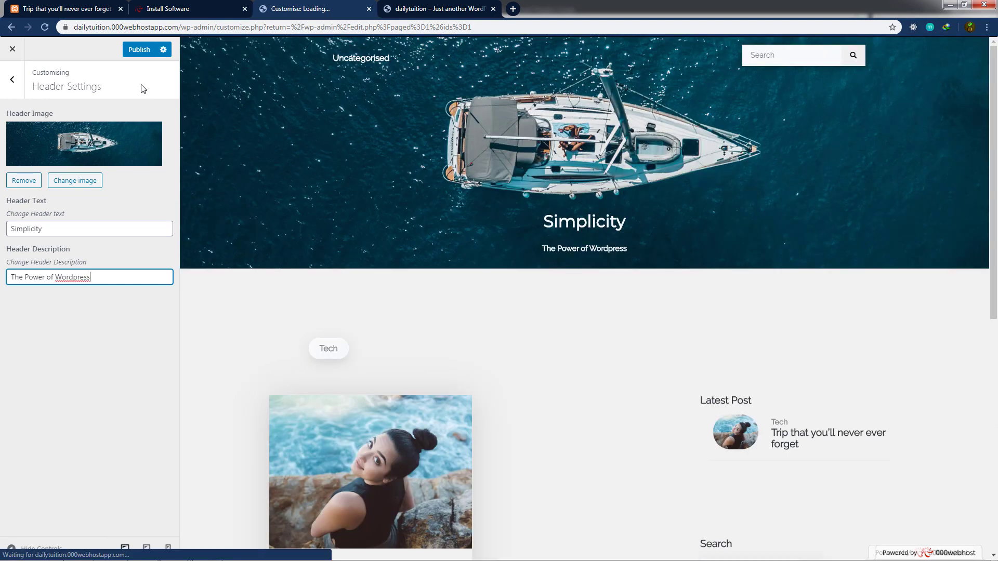
left_click(216, 255)
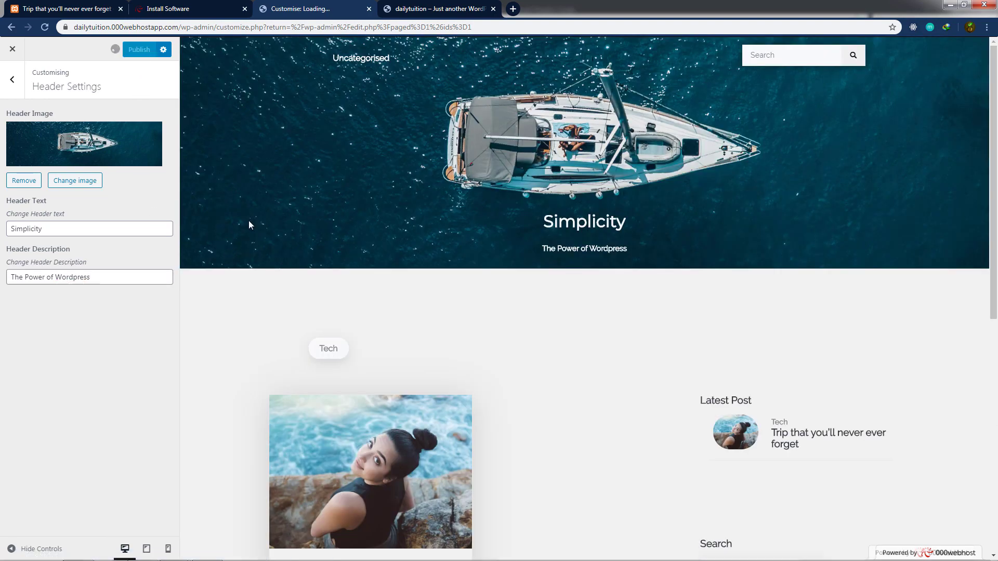
left_click(434, 9)
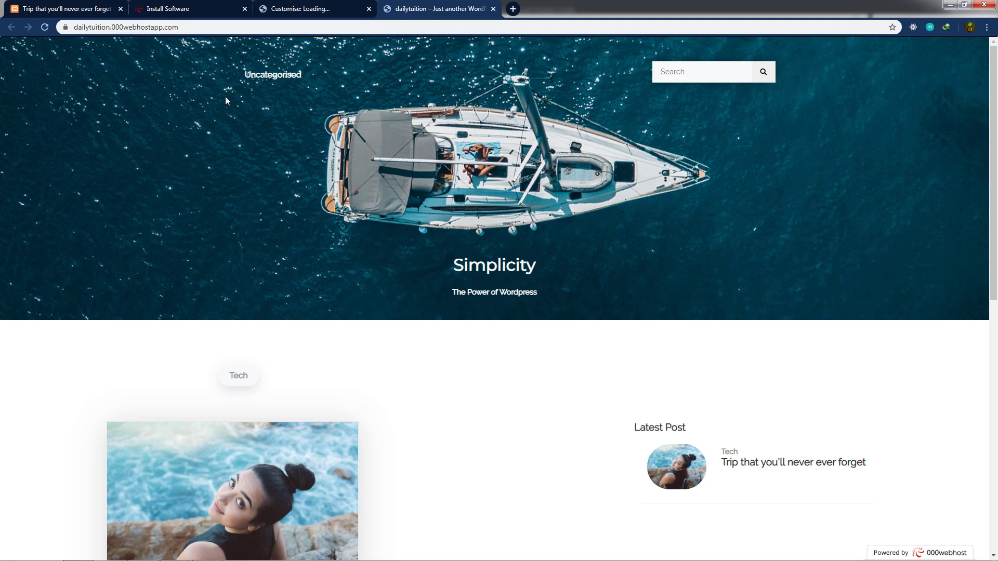
left_click(301, 9)
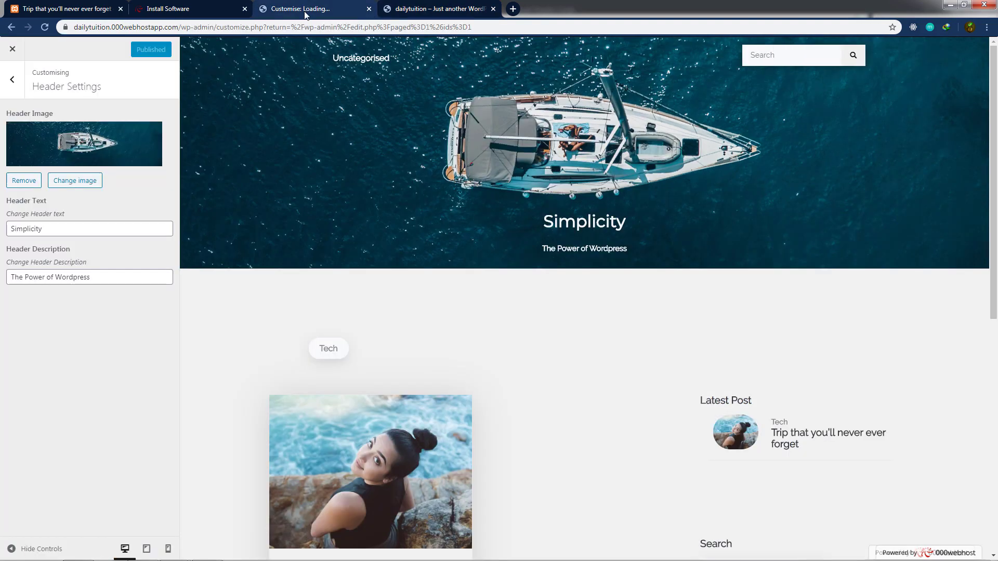
left_click(12, 79)
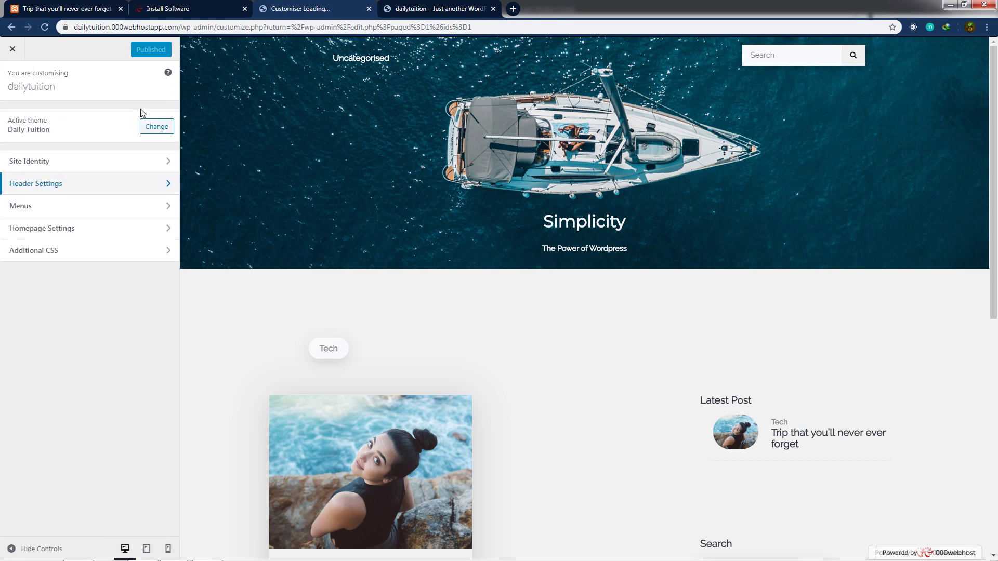
Upload logo.png in Site Identity and select the DAILY image as the site logo
left_click(57, 165)
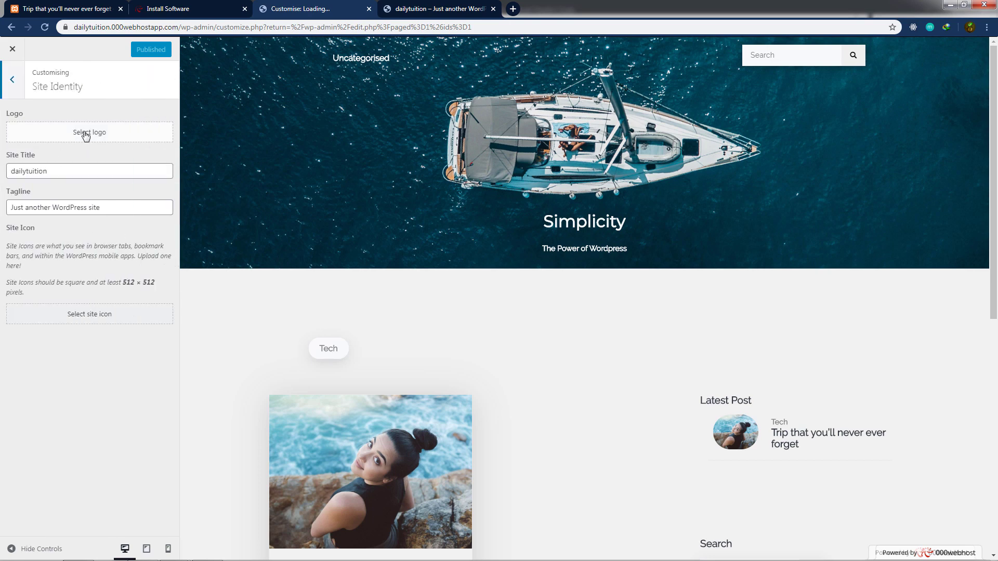
left_click(86, 132)
left_click(39, 91)
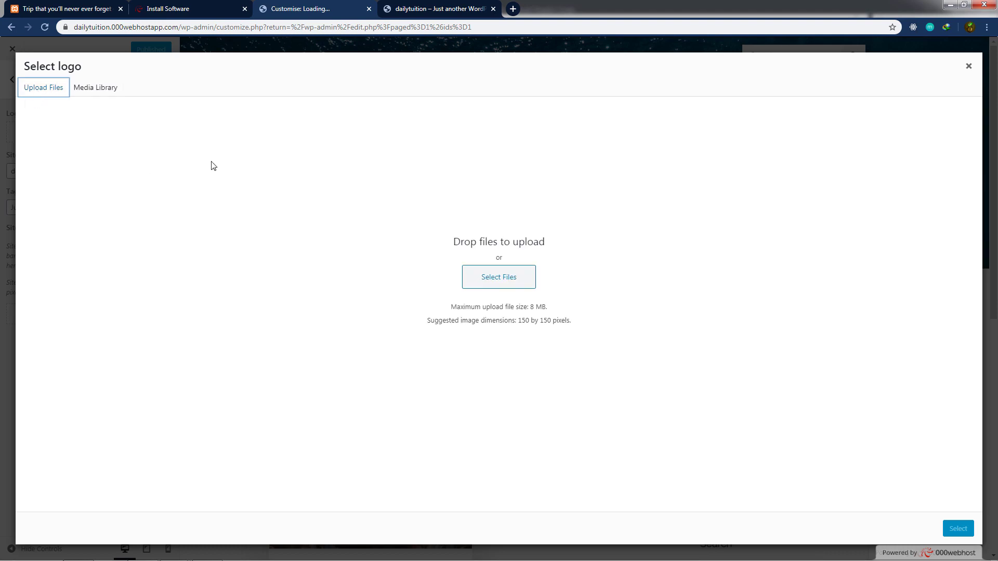
left_click(499, 282)
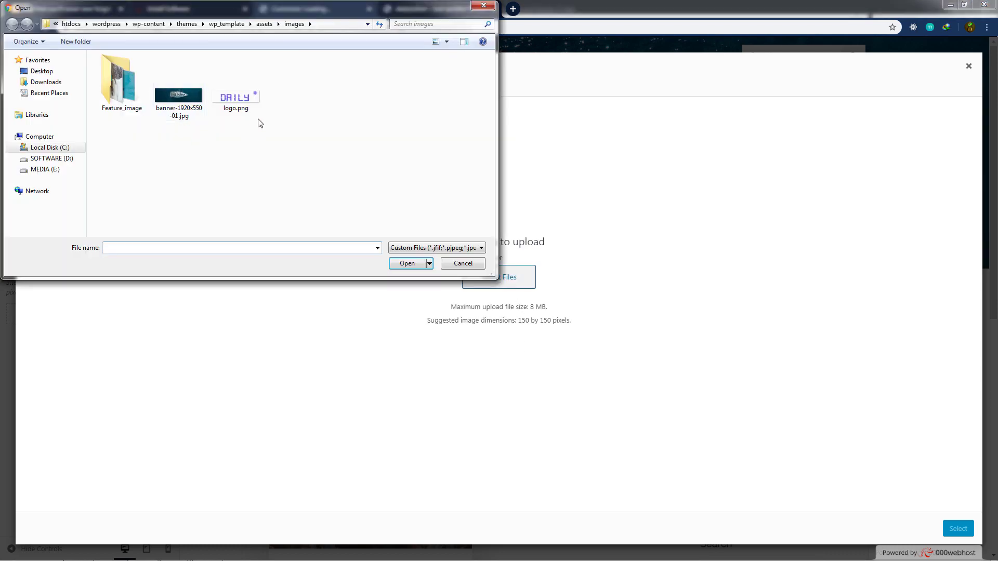
left_click(252, 100)
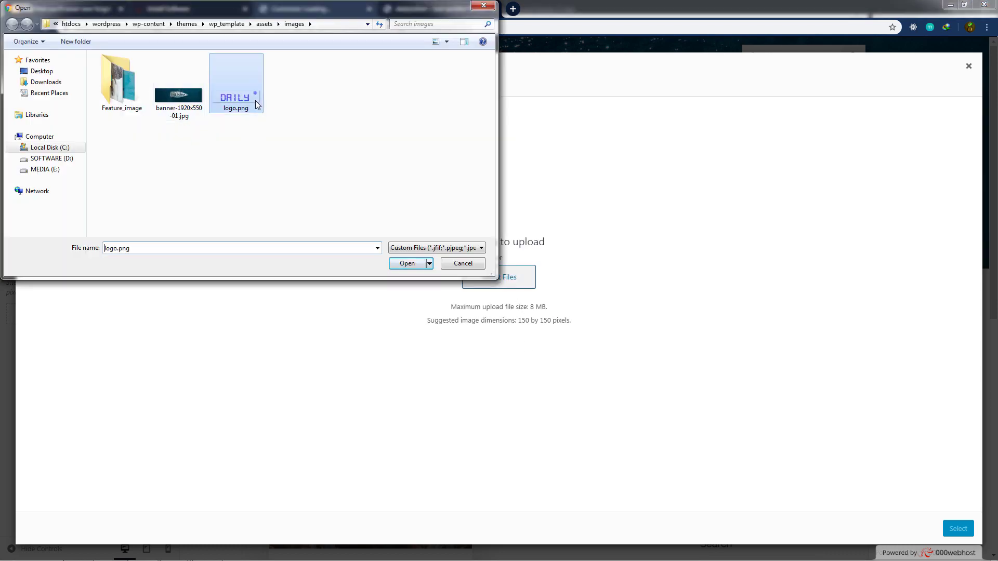
left_click(408, 264)
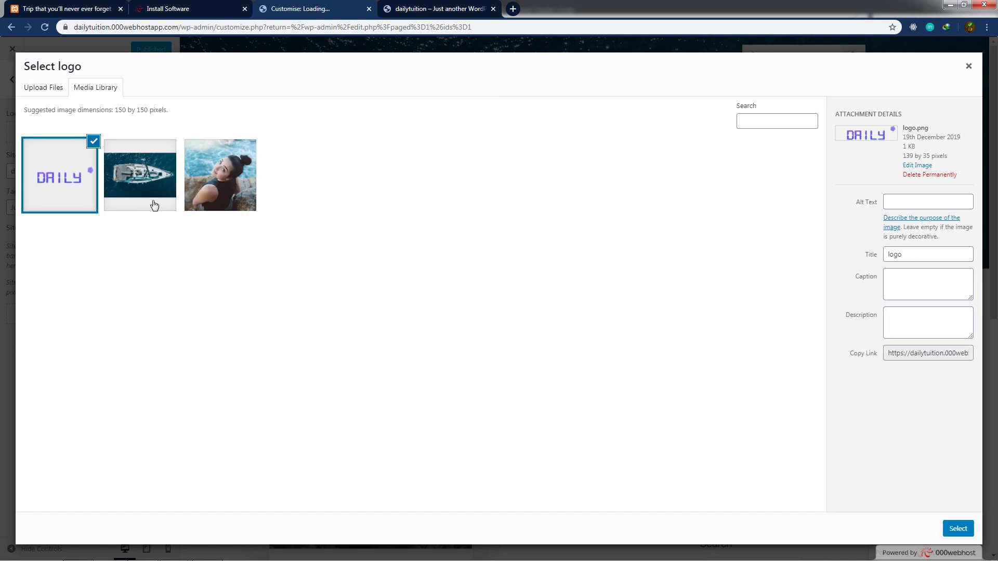
left_click(958, 528)
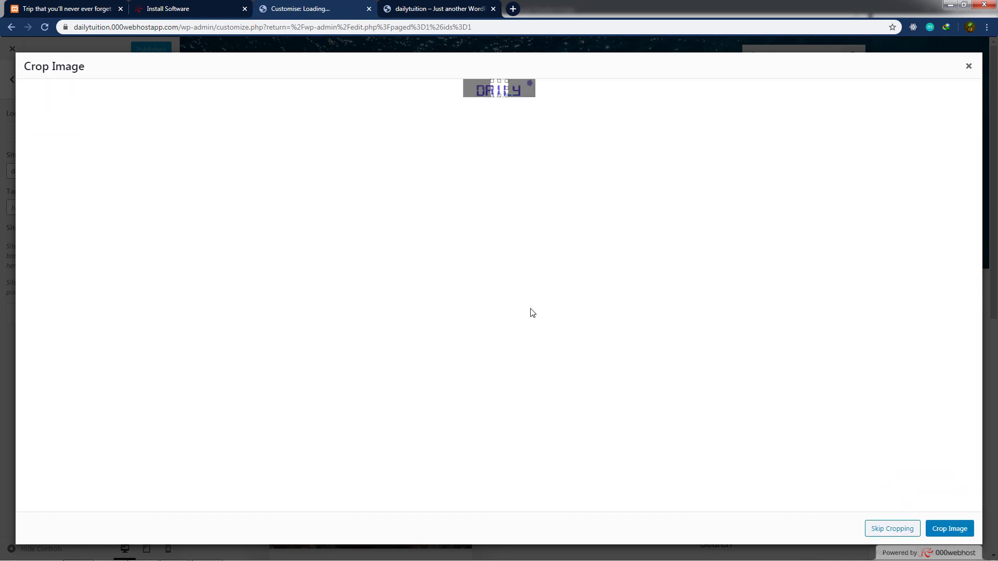
Widen the logo crop to its left edge, apply the crop, and publish
left_click_drag(493, 90, 445, 87)
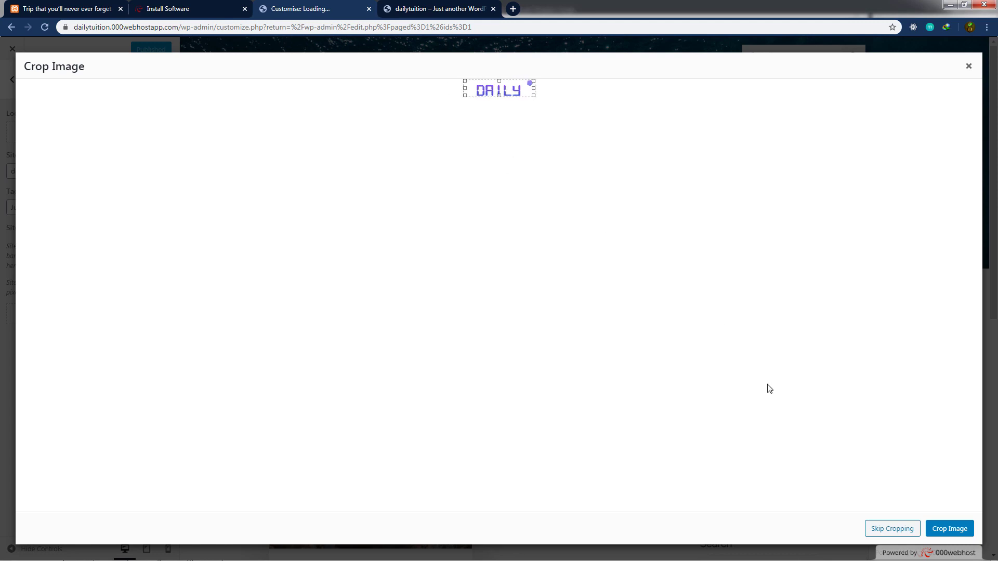
left_click(951, 529)
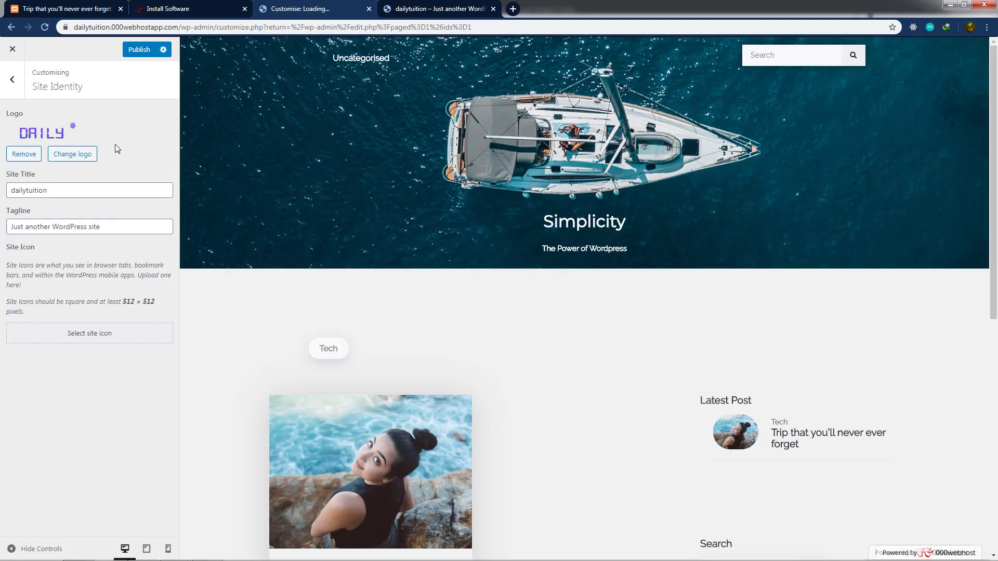
left_click(139, 51)
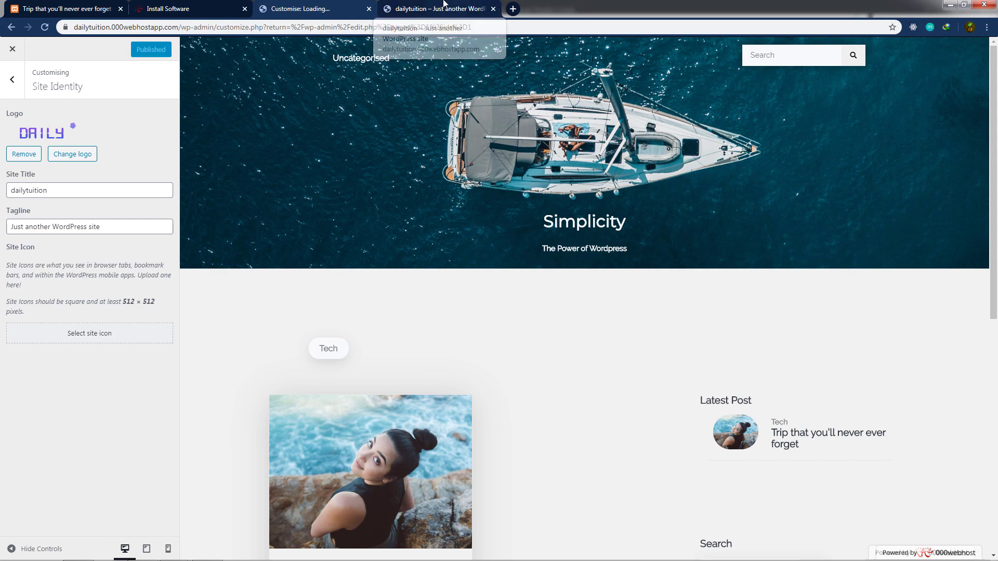
left_click(442, 9)
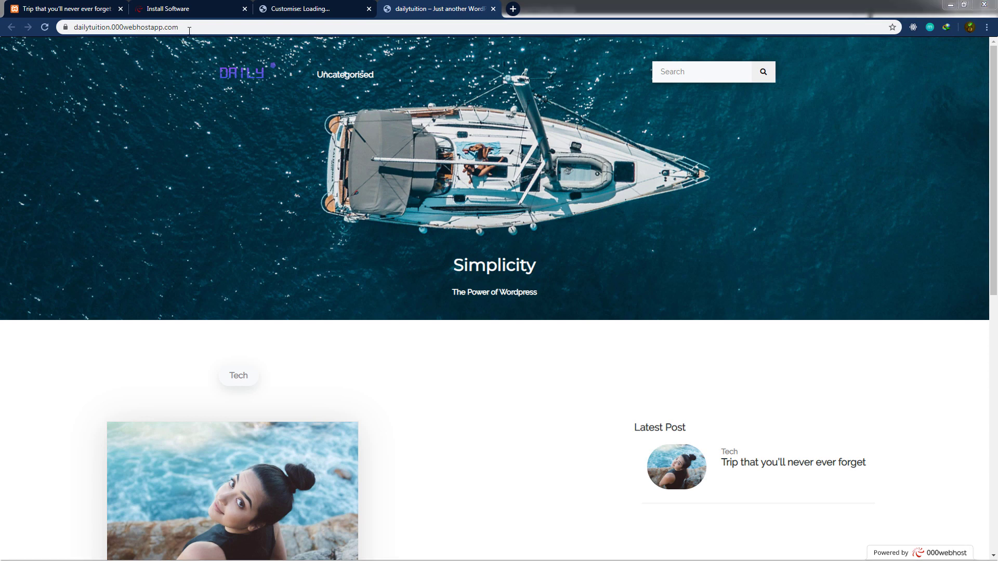
Reload the live site and scroll to the footer and back to check the DAILY logo
left_click_drag(189, 31, 77, 29)
left_click(460, 184)
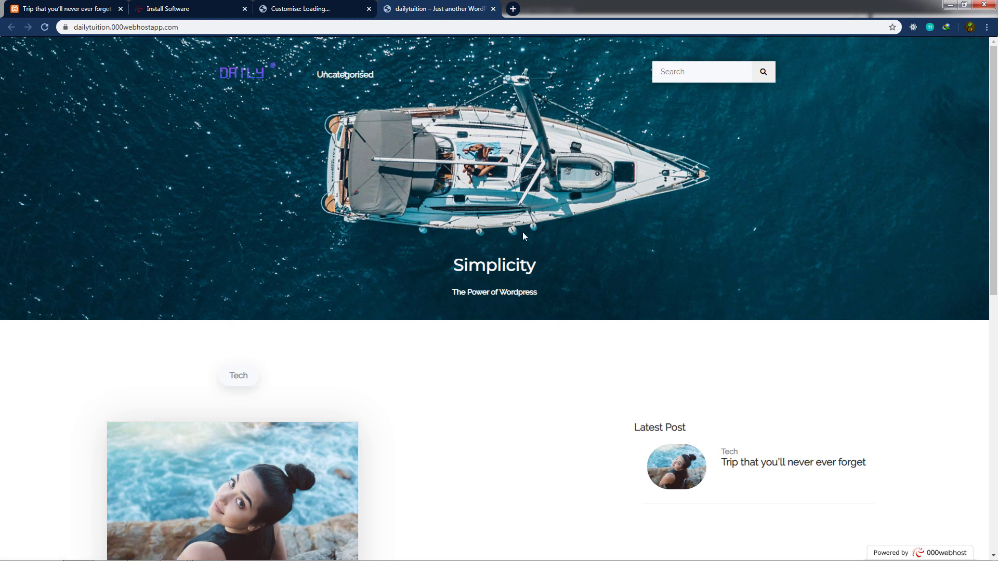
scroll(520, 234, "down", 3)
scroll(244, 229, "down", 4)
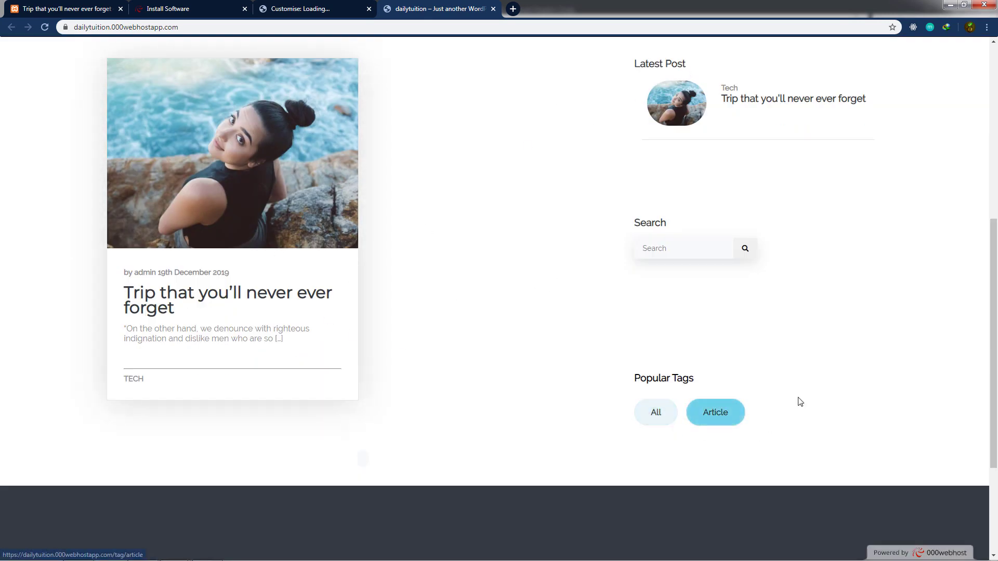
scroll(799, 345, "down", 3)
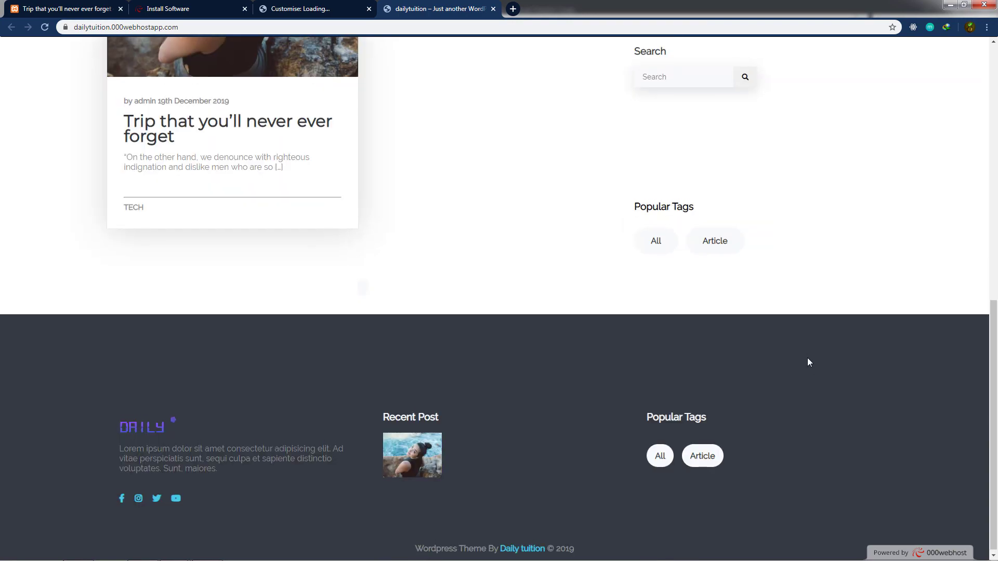
scroll(807, 359, "up", 10)
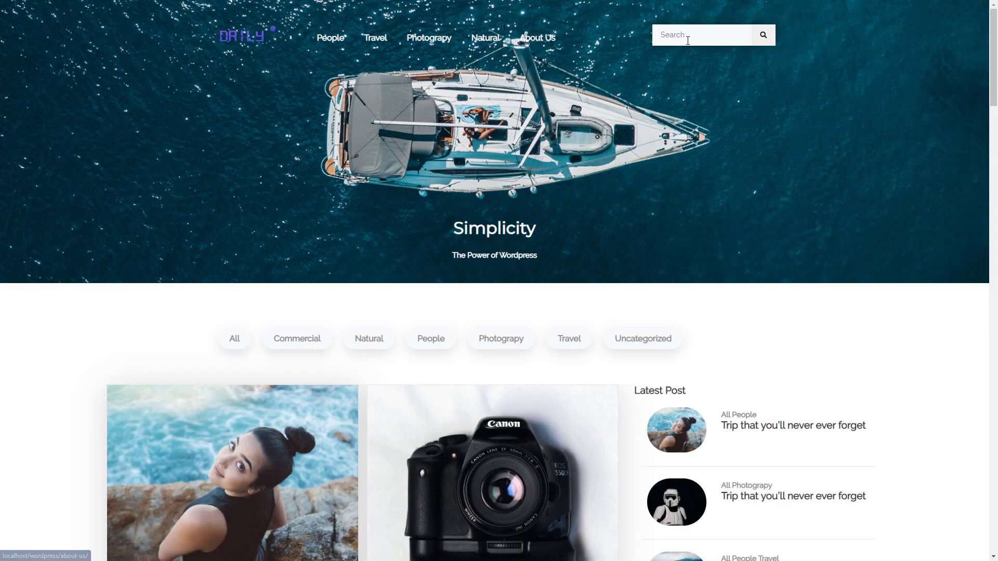
scroll(997, 97, "down", 2)
left_click_drag(996, 97, 997, 127)
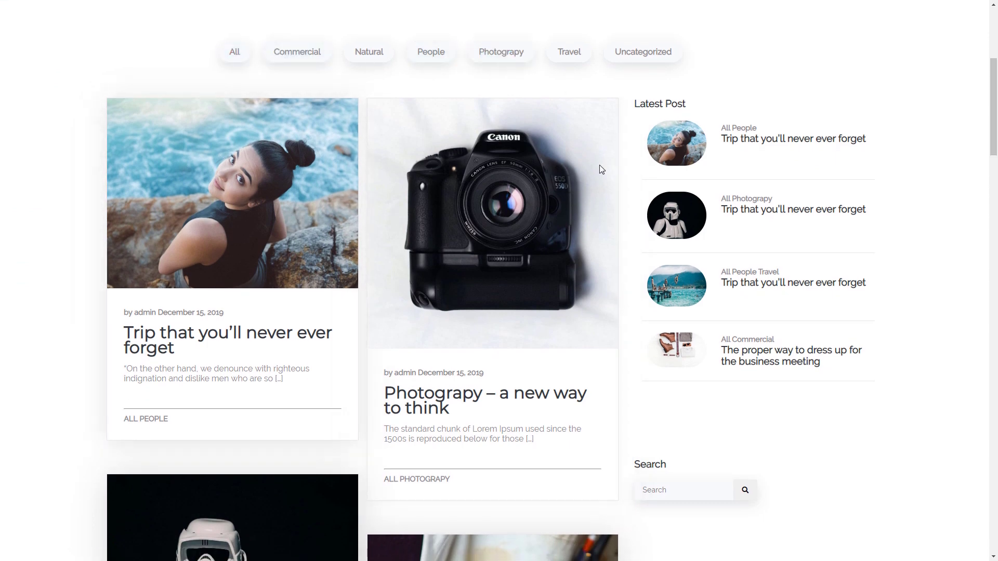
left_click_drag(996, 123, 997, 213)
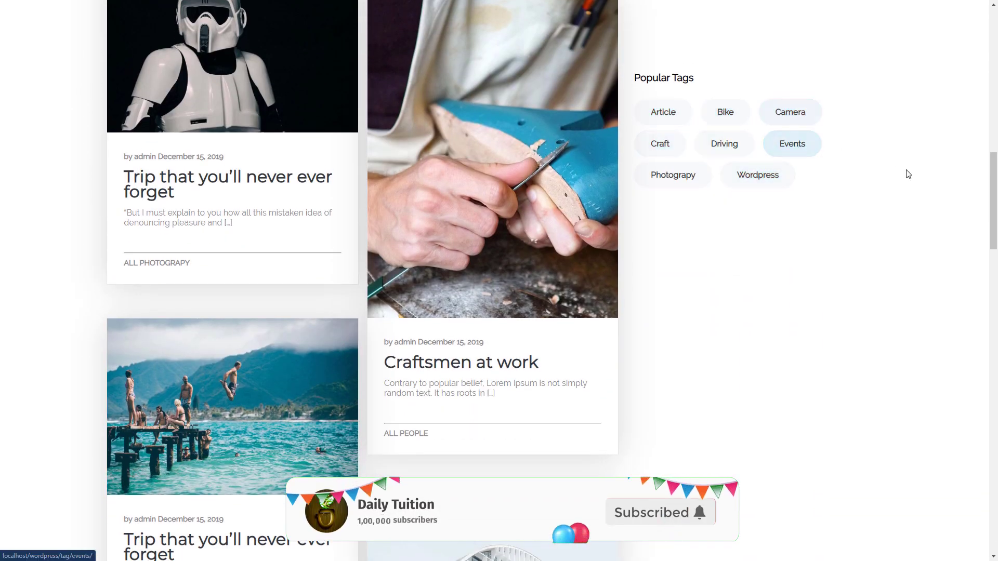
left_click_drag(996, 183, 997, 479)
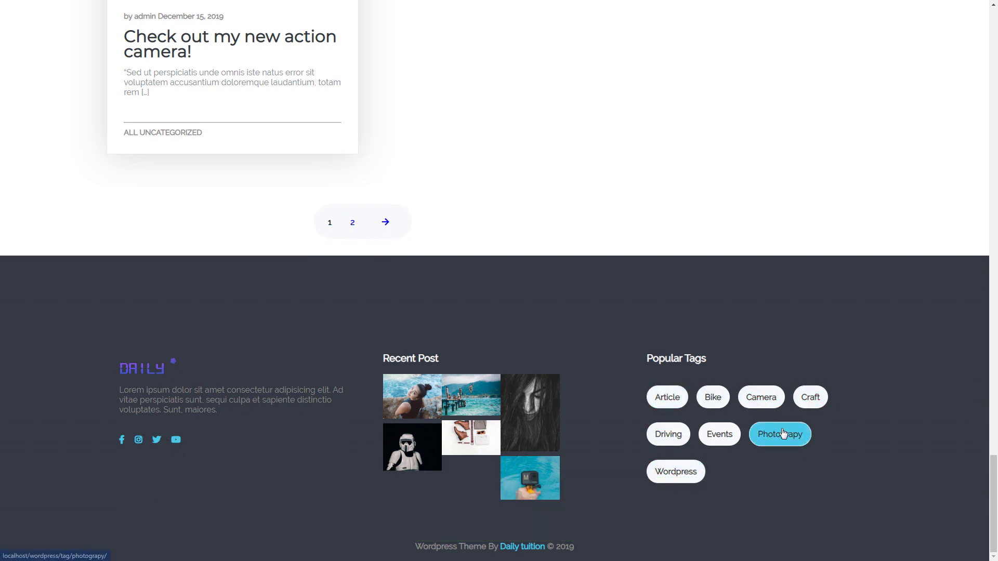
left_click_drag(993, 476, 995, 32)
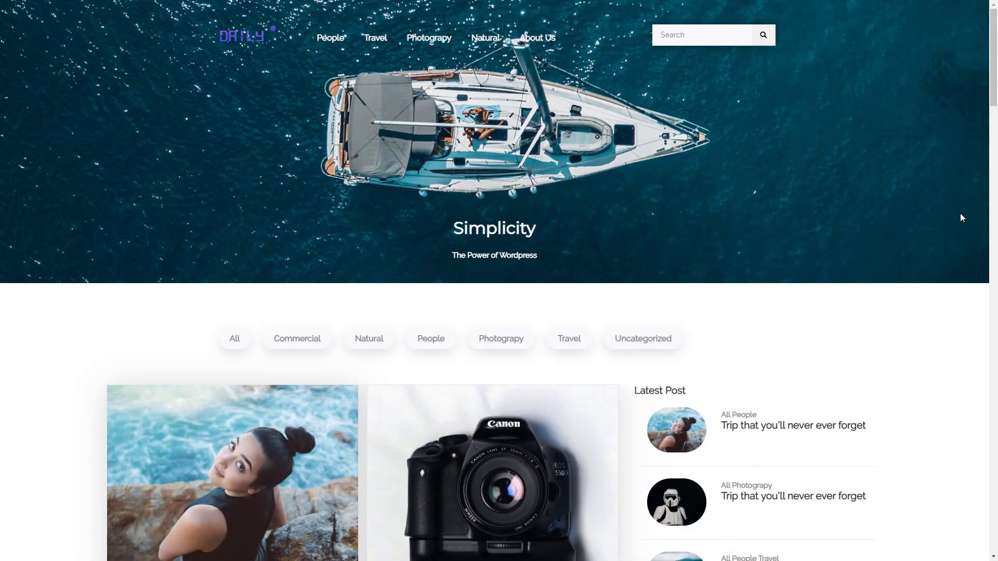